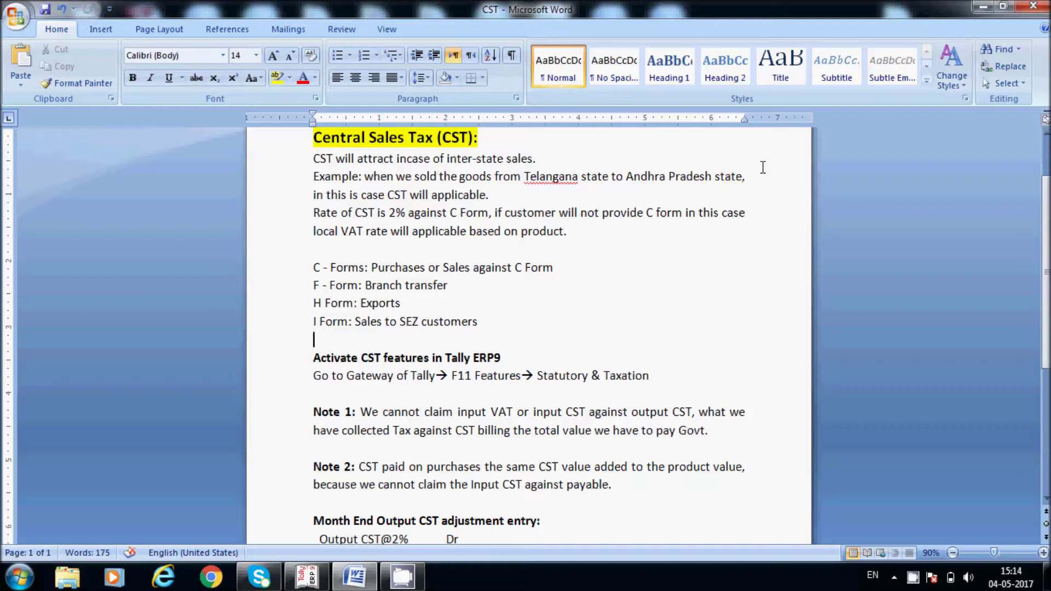
# - Read through the CST notes, covering the inter-state rate, the C, F, H and I forms and the Tally ERP9 activation path
pyautogui.press('Down')
pyautogui.press('Down')
pyautogui.press('Up')
pyautogui.press('Up')
pyautogui.press('Up')
pyautogui.press('Up')
pyautogui.press('Up')
pyautogui.click(486, 292)
pyautogui.press('Down')
pyautogui.press('Down')
pyautogui.press('Down')
pyautogui.hotkey('ctrl', 'Right')
pyautogui.hotkey('ctrl', 'Right')
pyautogui.hotkey('ctrl', 'Right')
pyautogui.hotkey('ctrl', 'Right')
pyautogui.press('Down')
# - Switch to Tally.ERP 9 and open the Statutory & Taxation features of the Wisdom Media company
pyautogui.click(298, 584)
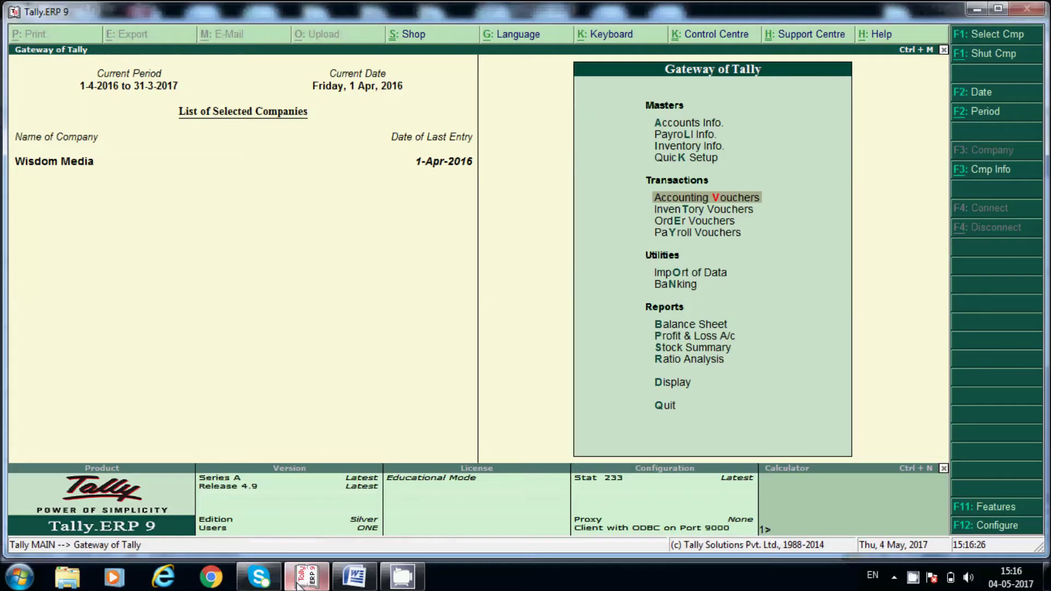
pyautogui.click(1010, 508)
pyautogui.press('Down')
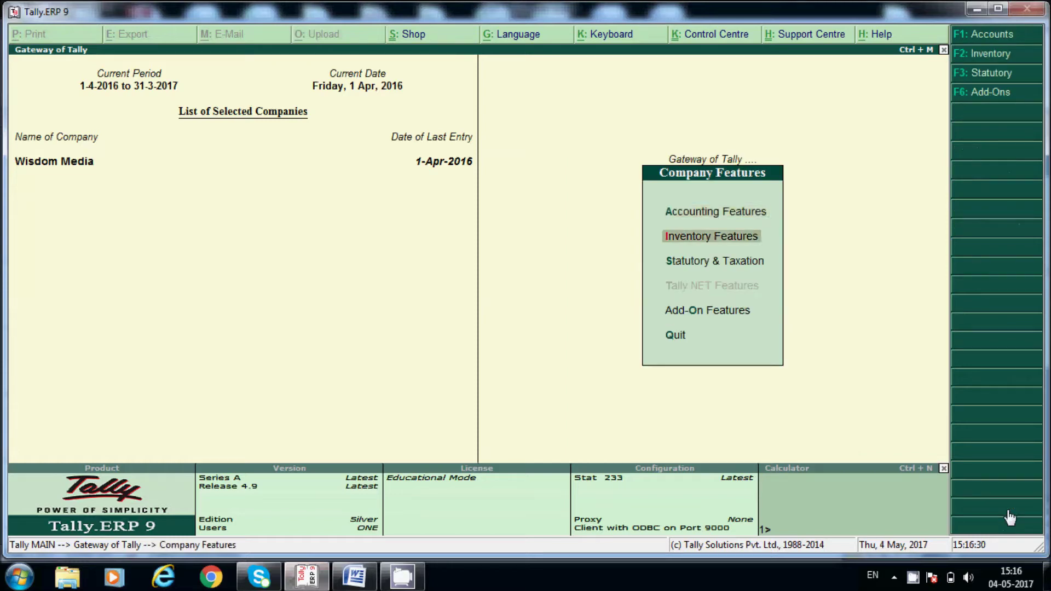
pyautogui.press('Down')
pyautogui.press('Return')
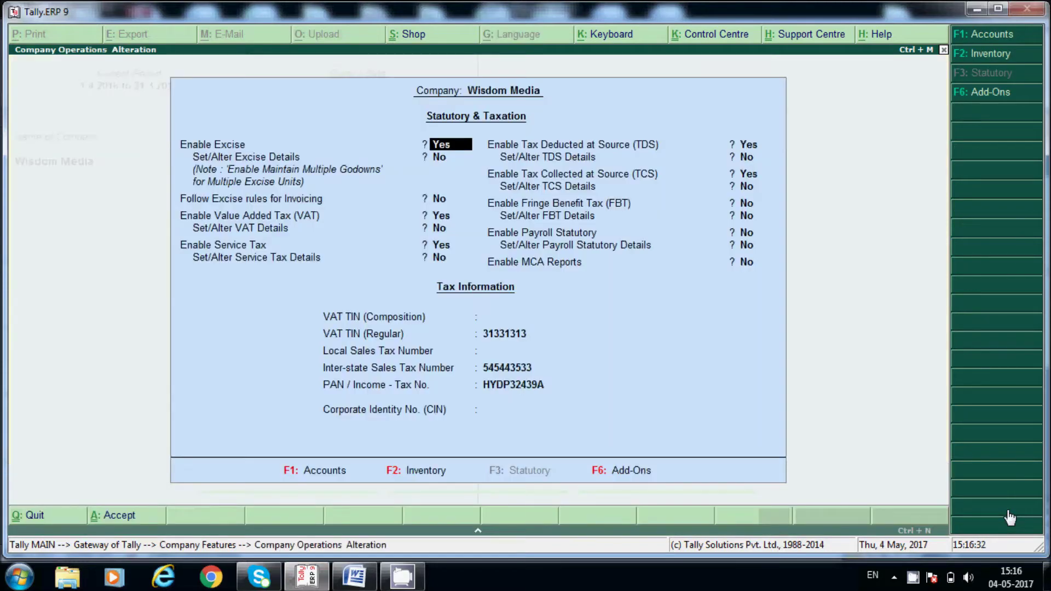
# - Examine the excise, VAT and service tax settings of the company, and leave the features screen without saving
pyautogui.press('Return')
pyautogui.press('Return')
pyautogui.press('Return')
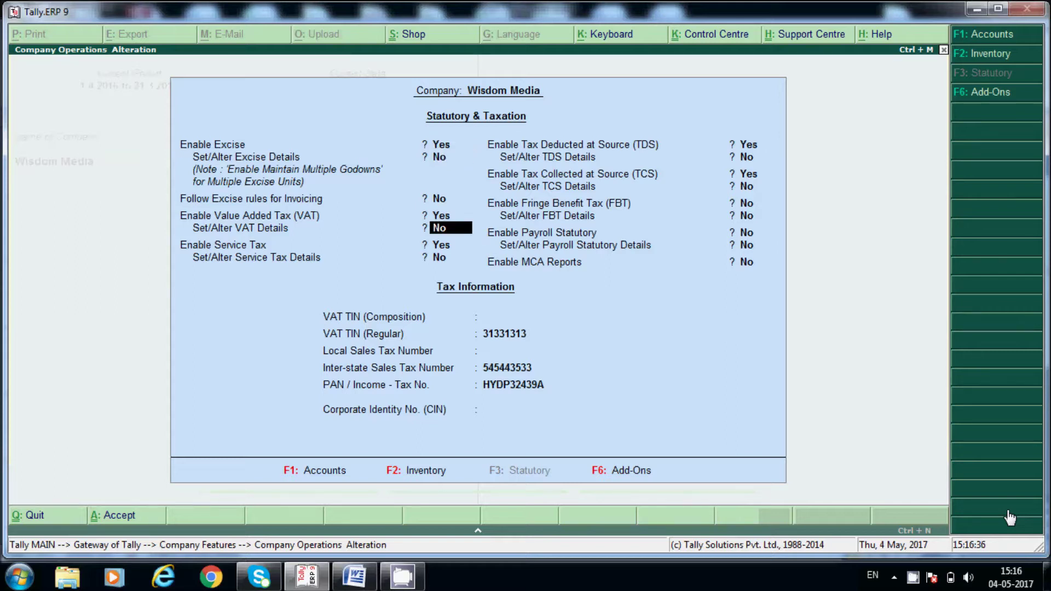
pyautogui.press('Return')
pyautogui.press('Return')
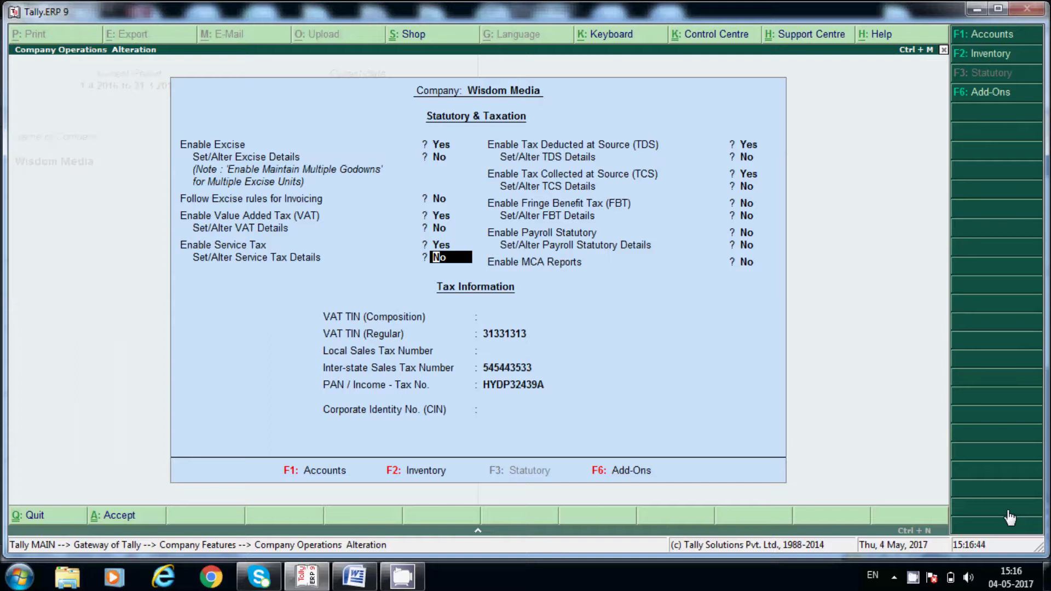
pyautogui.press('Up')
pyautogui.press('Up')
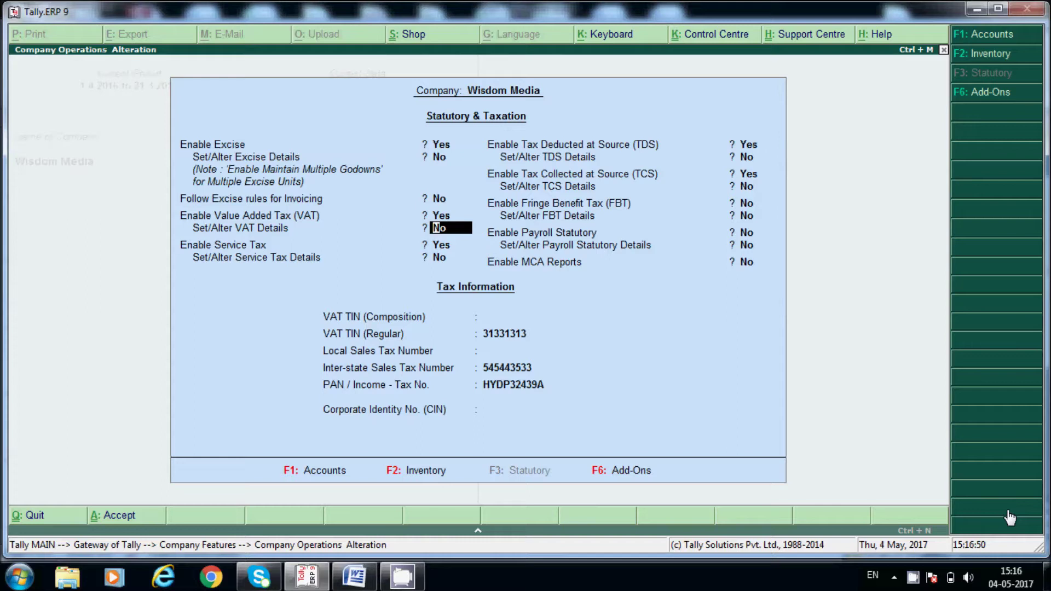
pyautogui.press('Up')
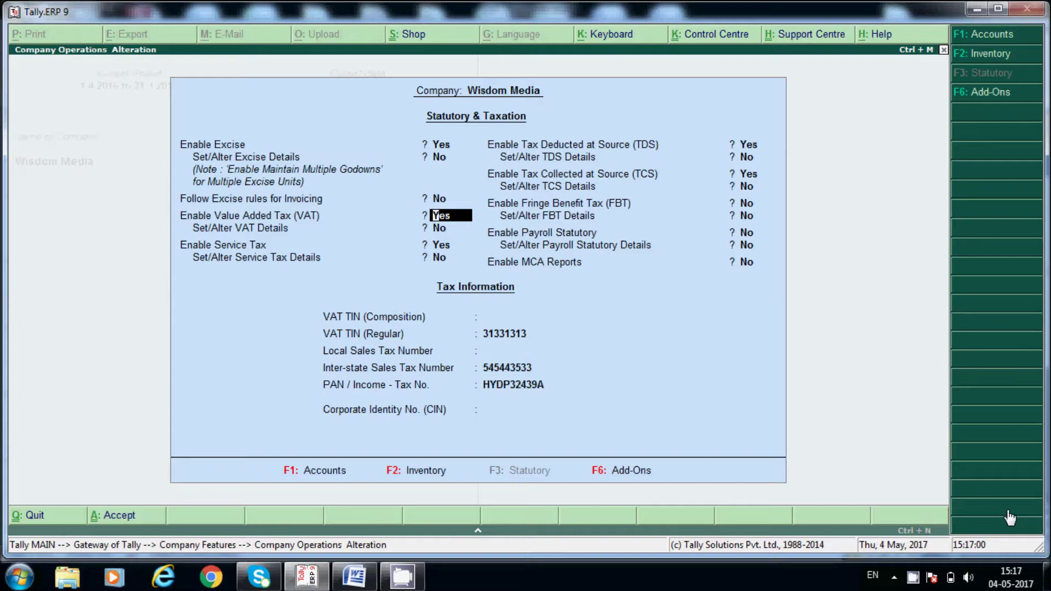
pyautogui.press('Return')
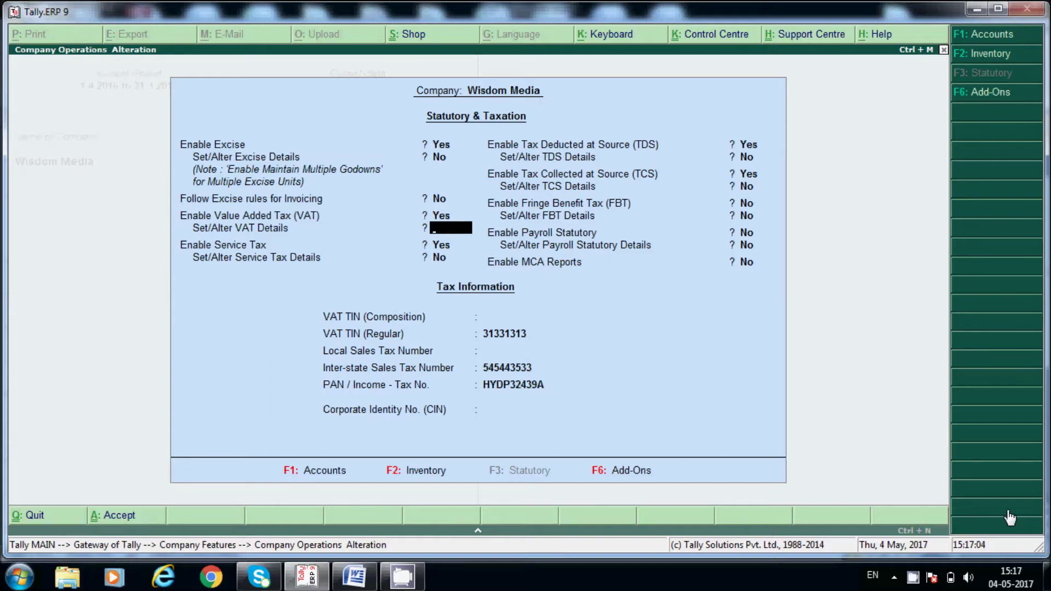
pyautogui.press('Escape')
pyautogui.press('y')
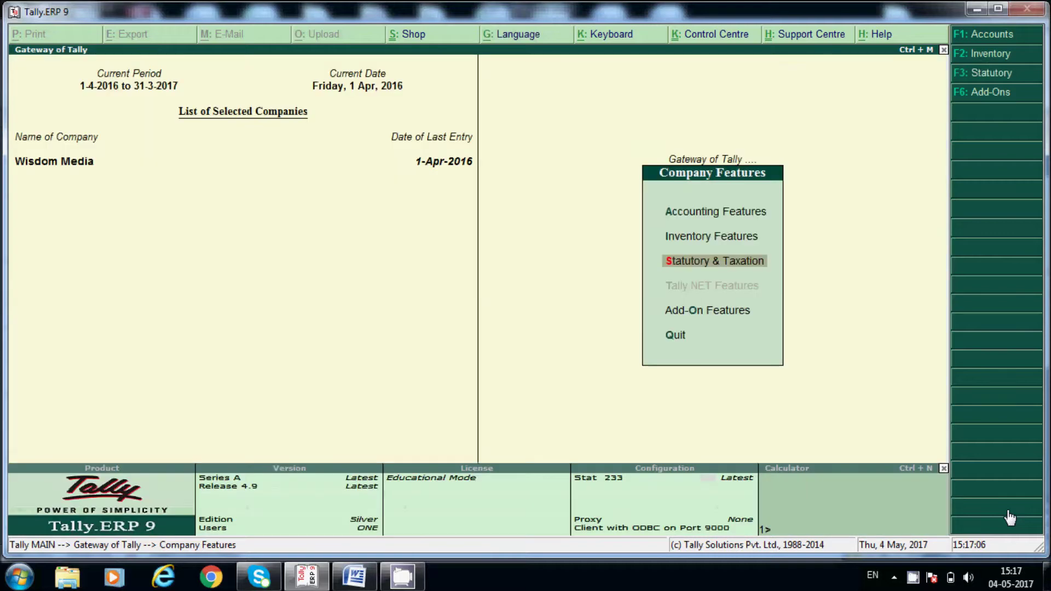
# - Switch back to the CST notes in Word and read Note 1 and Note 2 on input and output CST
pyautogui.hotkey('alt', 'Tab')
pyautogui.press('Down')
pyautogui.press('Down')
pyautogui.press('Down')
pyautogui.press('Down')
pyautogui.press('Down')
pyautogui.press('Down')
pyautogui.press('Down')
pyautogui.press('Down')
pyautogui.press('Down')
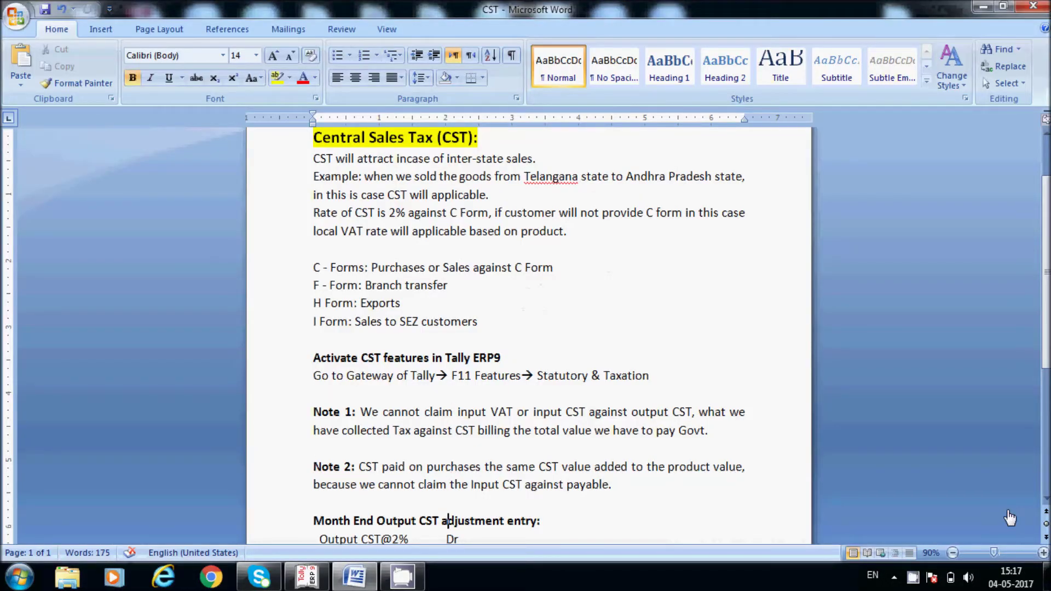
pyautogui.press('Up')
pyautogui.press('Up')
pyautogui.press('Up')
pyautogui.press('Up')
pyautogui.press('Up')
pyautogui.press('Up')
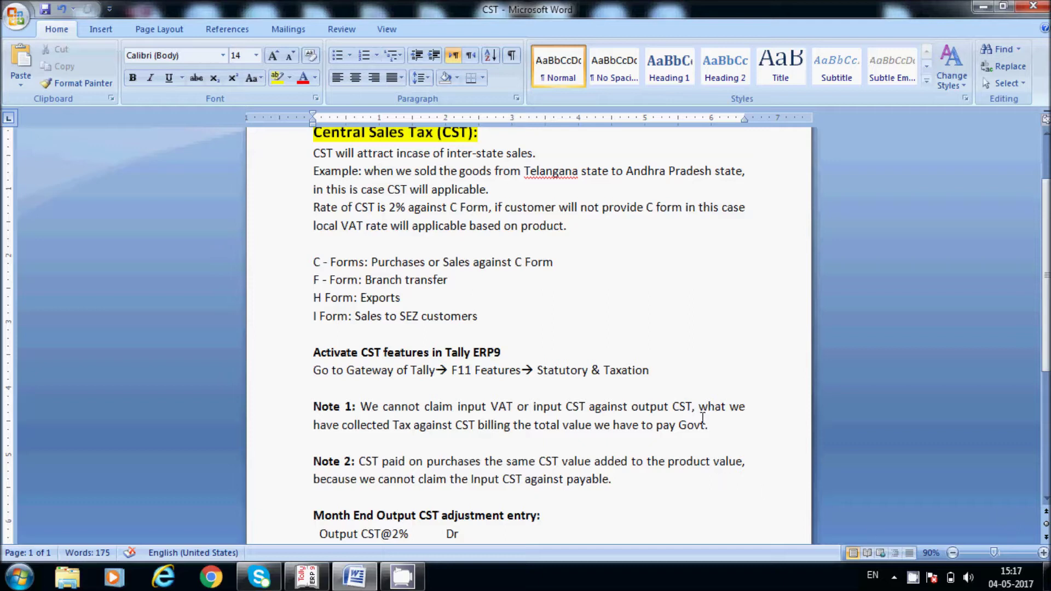
pyautogui.click(692, 406)
pyautogui.press('Delete')
pyautogui.write(',')
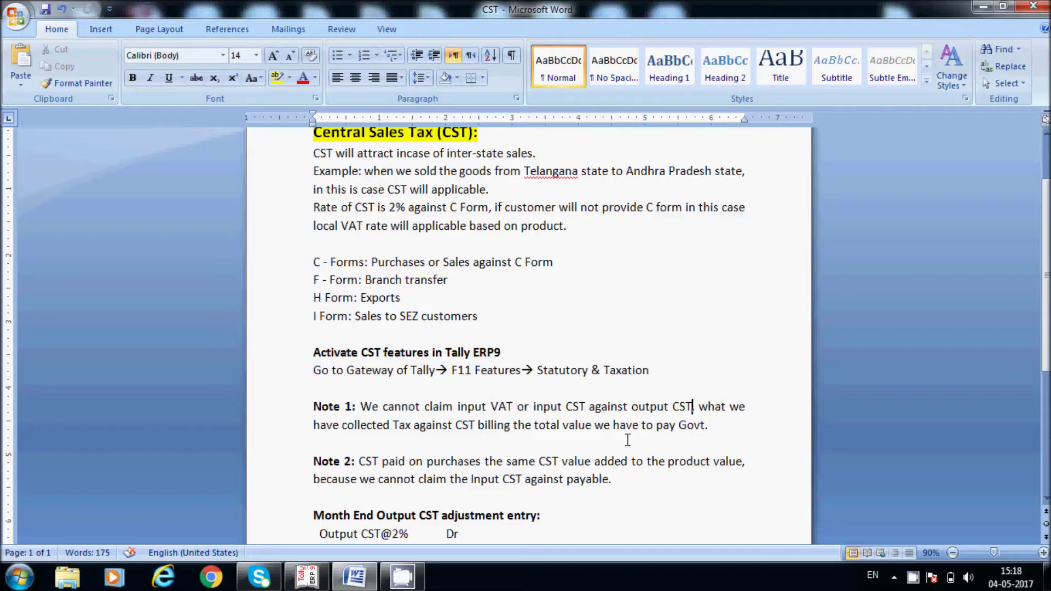
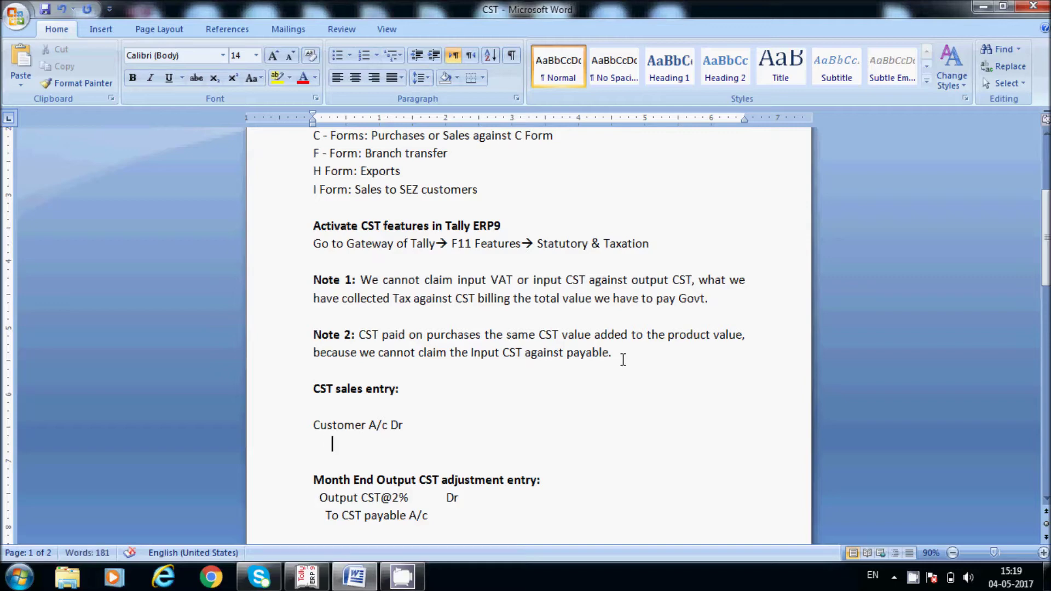
# - Add the credit line "To CST Sales@2%" under Customer A/c Dr in the CST sales entry
pyautogui.write('To Sales')
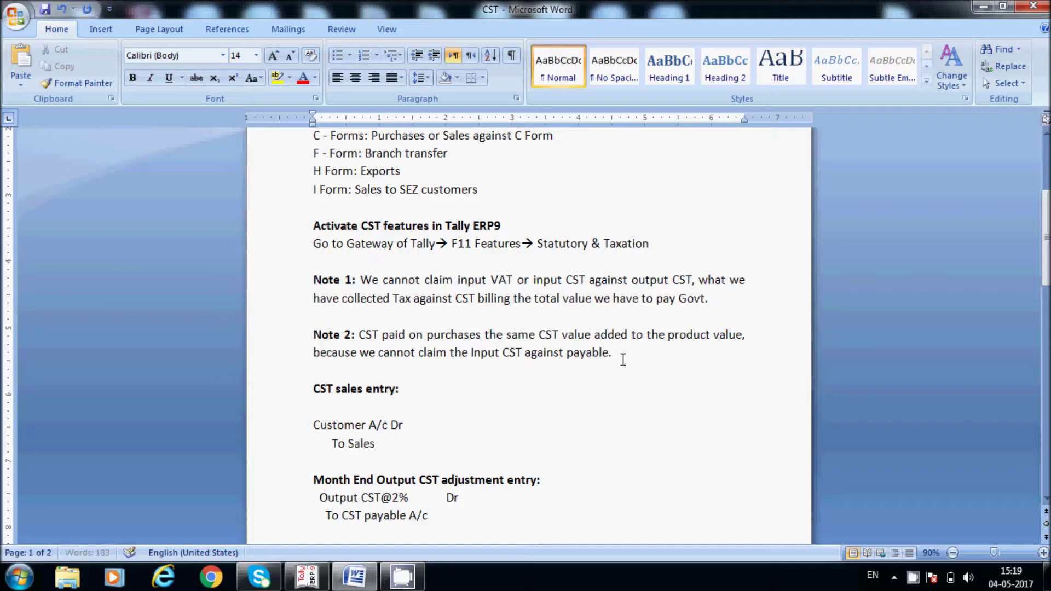
pyautogui.write('@2%')
pyautogui.press('Left')
pyautogui.press('Left')
pyautogui.press('Left')
pyautogui.press('Left')
pyautogui.press('Left')
pyautogui.press('Left')
pyautogui.press('Left')
pyautogui.press('Left')
pyautogui.write('CST')
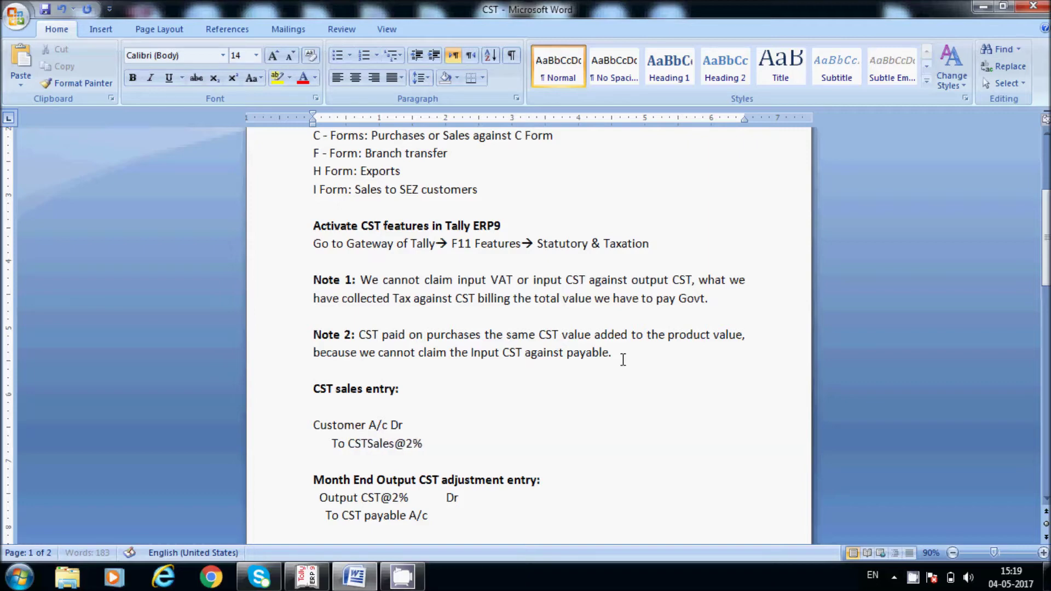
# - Add the indented line "To Output CST@2%" to the CST sales entry and remove the blank line under its heading
pyautogui.click(461, 442)
pyautogui.press('Return')
pyautogui.write('Out')
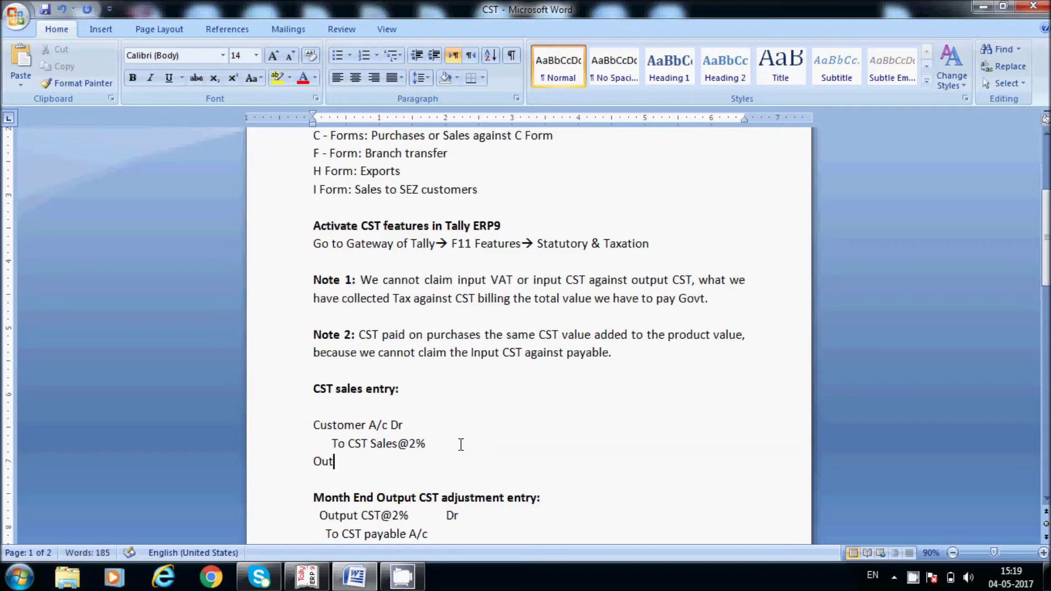
pyautogui.press('BackSpace')
pyautogui.press('BackSpace')
pyautogui.press('BackSpace')
pyautogui.write('To Output CST@2')
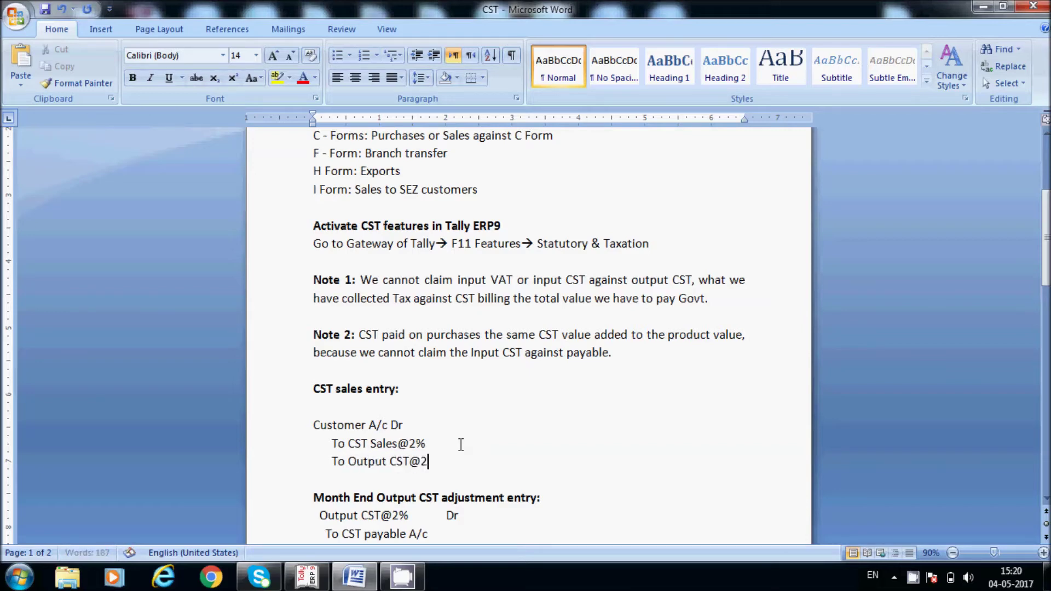
pyautogui.write('%')
pyautogui.click(386, 406)
pyautogui.press('Delete')
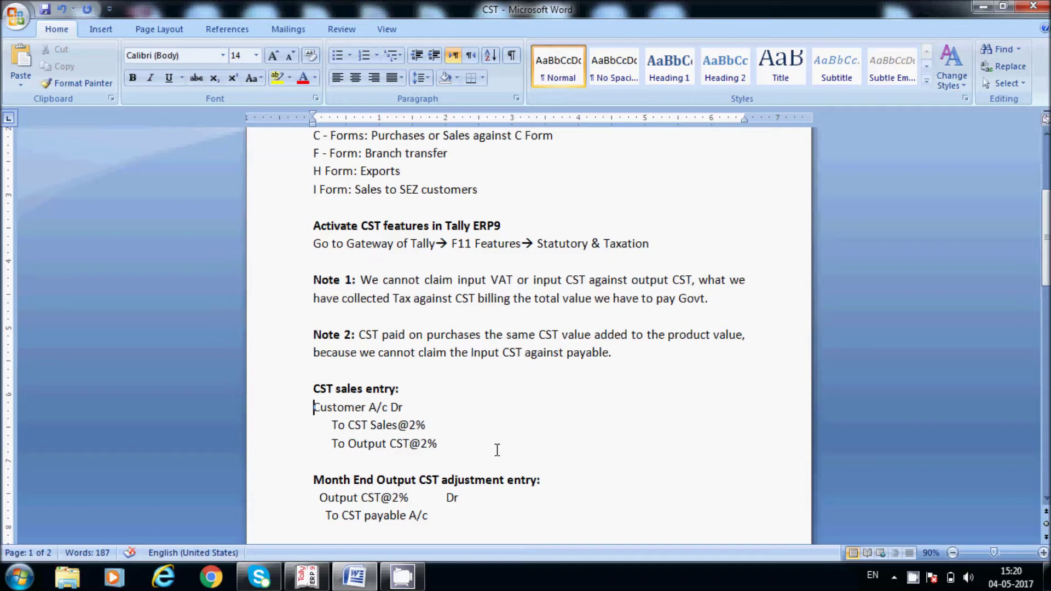
# - Add the heading "CST Purchases entry:" below the sales entry, followed by the debit line "CST Purchase a/c Dr"
pyautogui.click(469, 450)
pyautogui.press('Return')
pyautogui.press('Return')
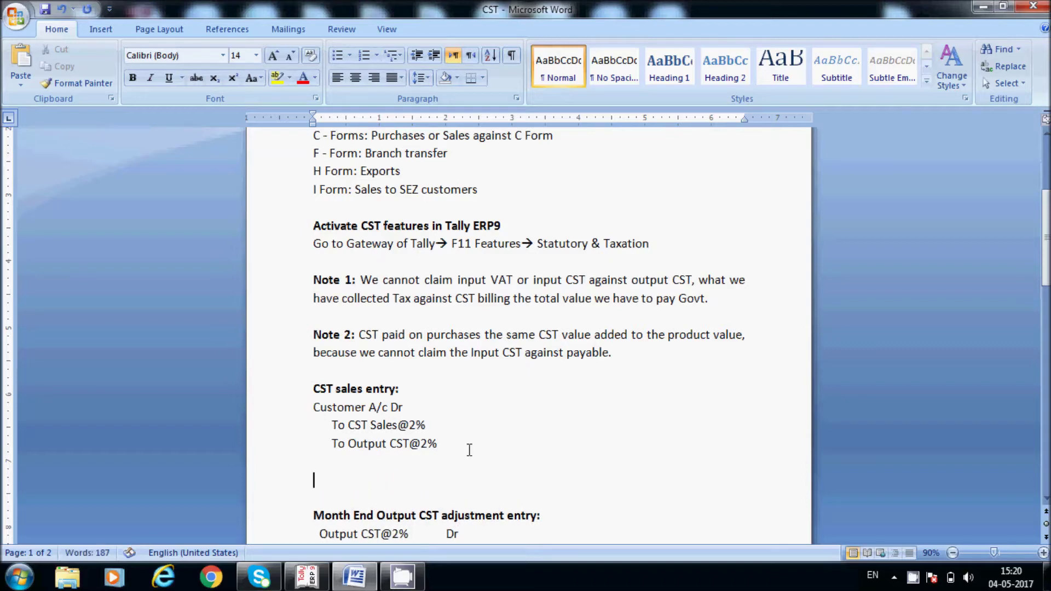
pyautogui.write('CST Purchases entry')
pyautogui.press('BackSpace')
pyautogui.press('BackSpace')
pyautogui.press('BackSpace')
pyautogui.write('r')
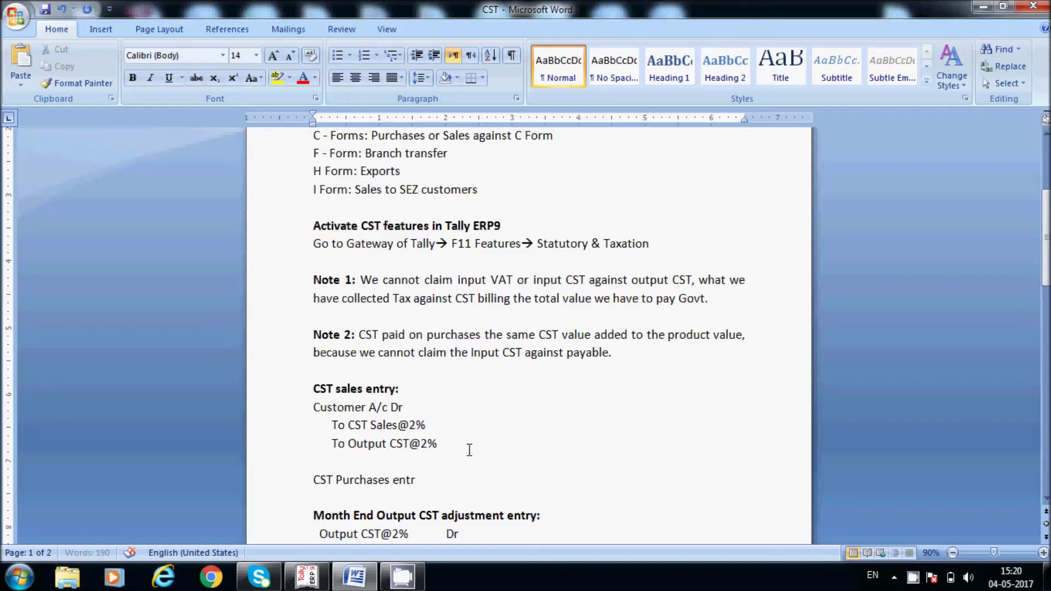
pyautogui.write('y:')
pyautogui.press('Return')
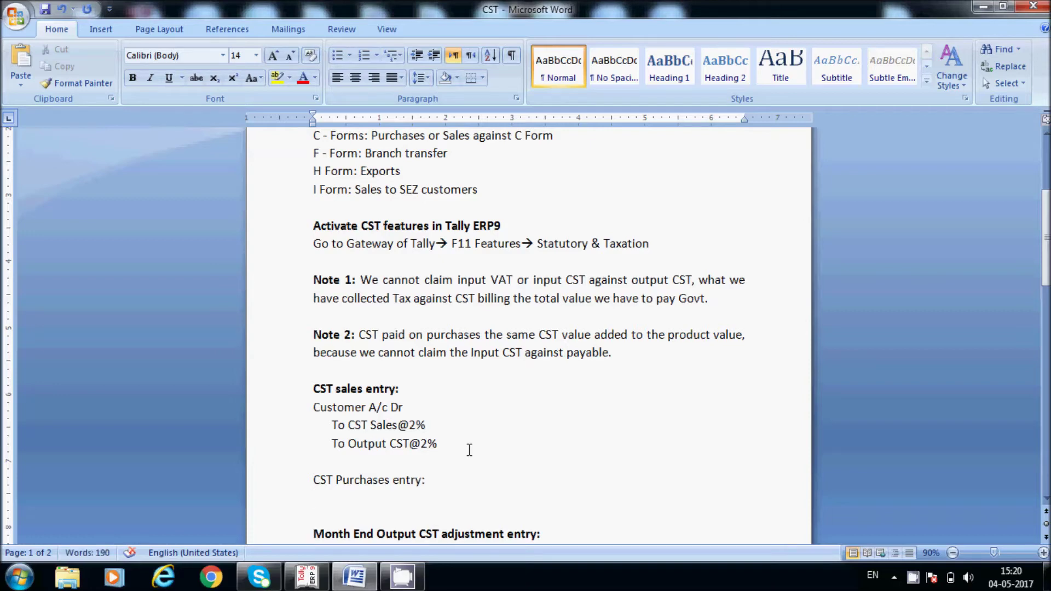
pyautogui.write('CST Purchase a/c Dr')
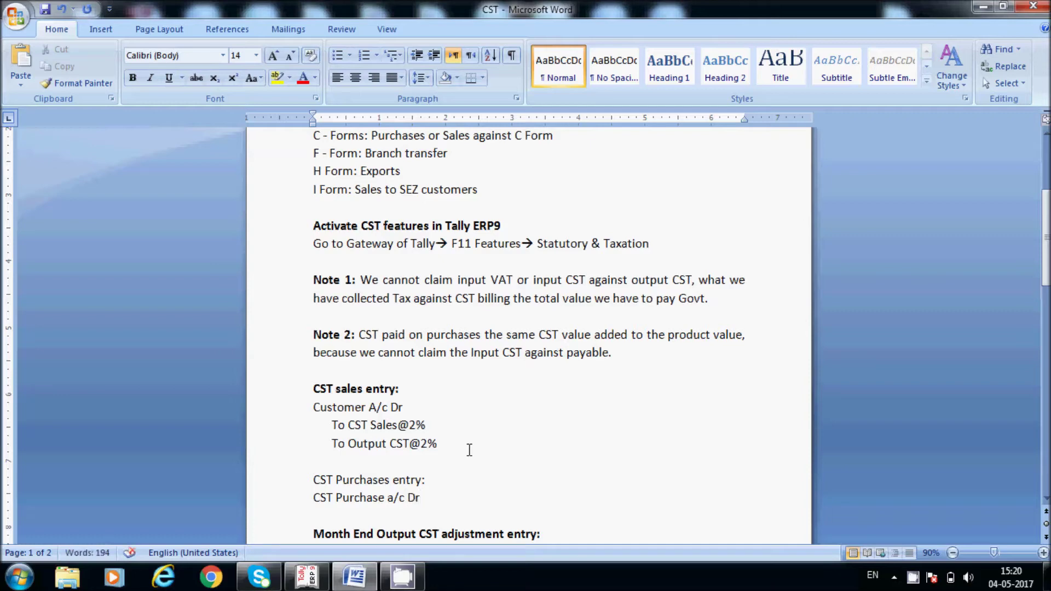
# - Make the heading text "CST Purchases entry" bold
pyautogui.hotkey('shift', 'Up')
pyautogui.press('Up')
pyautogui.press('Down')
pyautogui.hotkey('shift', 'Home')
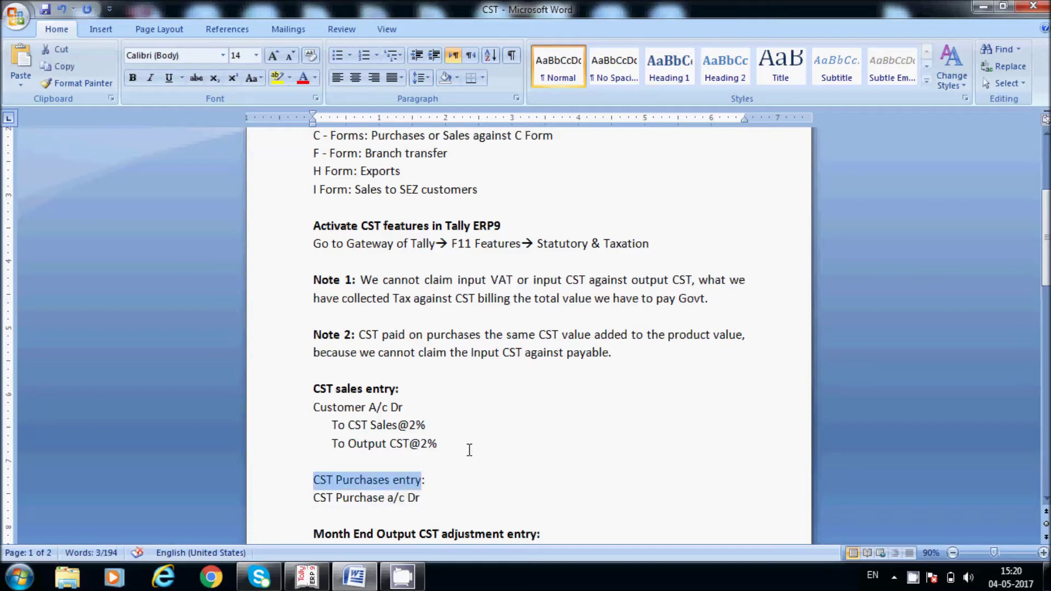
pyautogui.hotkey('ctrl', 'b')
pyautogui.press('Down')
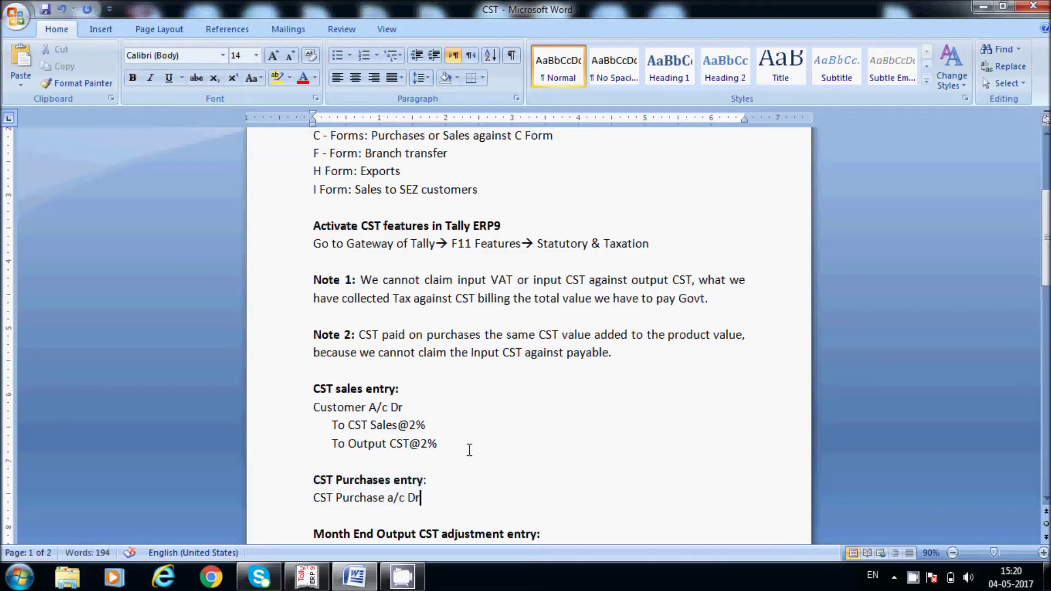
# - Add the indented credit line "To Vendor" under CST Purchase a/c Dr
pyautogui.press('Return')
pyautogui.press('Tab')
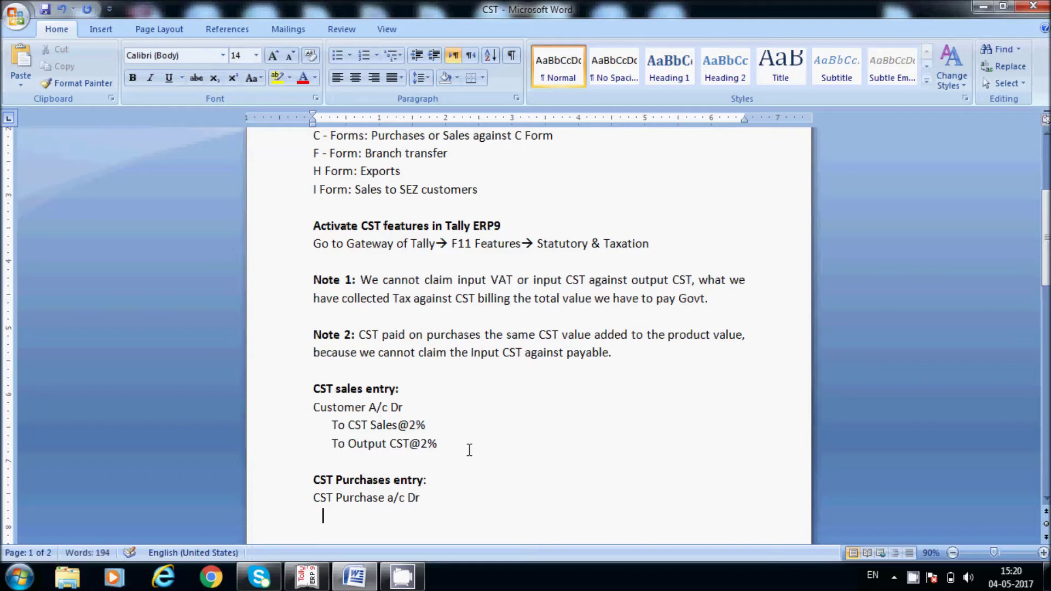
pyautogui.write('To Vendor')
pyautogui.press('Down')
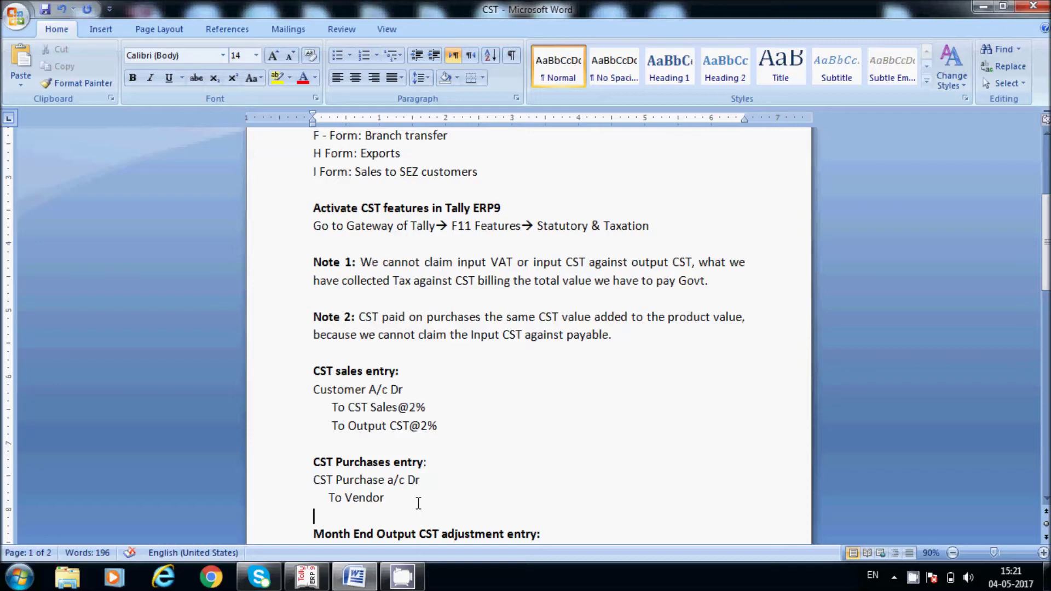
# - Delete the blank line between "To Vendor" and the Month End Output CST adjustment entry heading
pyautogui.click(314, 481)
pyautogui.click(405, 444)
pyautogui.click(435, 462)
pyautogui.press('Delete')
pyautogui.press('Down')
pyautogui.press('Down')
pyautogui.press('Down')
pyautogui.press('Down')
pyautogui.press('Down')
pyautogui.press('Down')
pyautogui.press('Down')
pyautogui.press('Down')
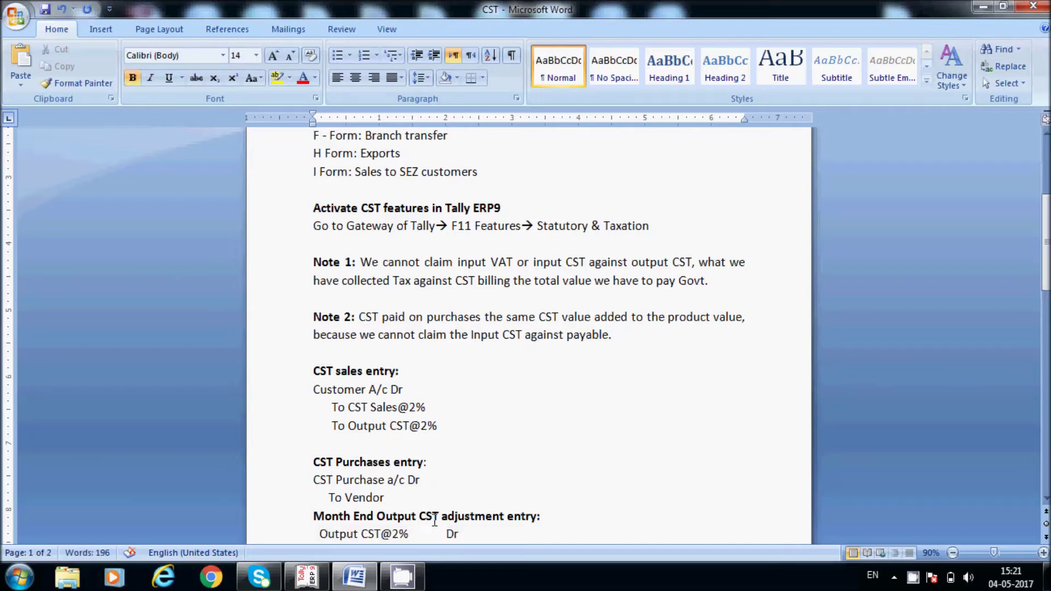
# - Insert blank lines above the Month End Output CST adjustment entry heading to move it onto the second page
pyautogui.press('Up')
pyautogui.press('Up')
pyautogui.press('Up')
pyautogui.press('Up')
pyautogui.press('Up')
pyautogui.press('Up')
pyautogui.press('Up')
pyautogui.press('Up')
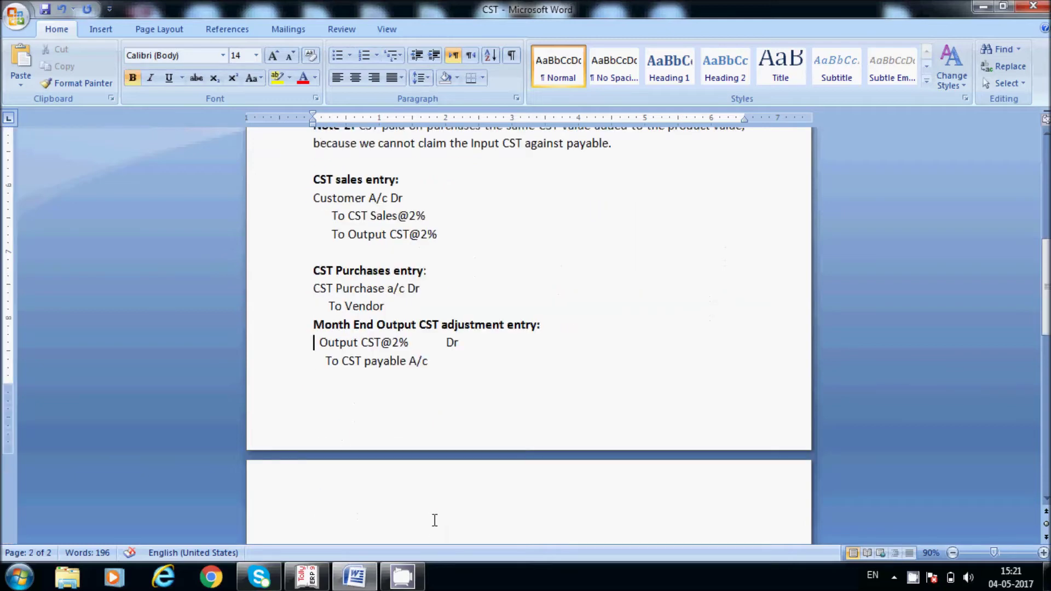
pyautogui.press('Return')
pyautogui.press('Return')
pyautogui.press('Return')
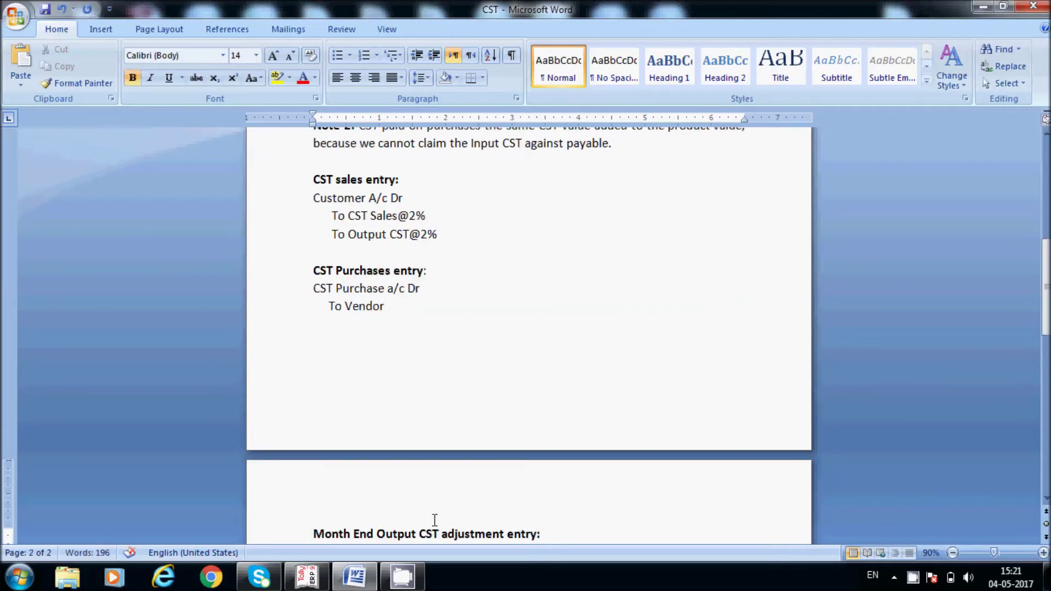
# - Review the CST purchases entry, the month-end output CST adjustment entry and the CST payment entry
pyautogui.press('Down')
pyautogui.press('Down')
pyautogui.press('Down')
pyautogui.press('Down')
pyautogui.press('Down')
pyautogui.press('Up')
pyautogui.press('Up')
pyautogui.press('Up')
pyautogui.press('Up')
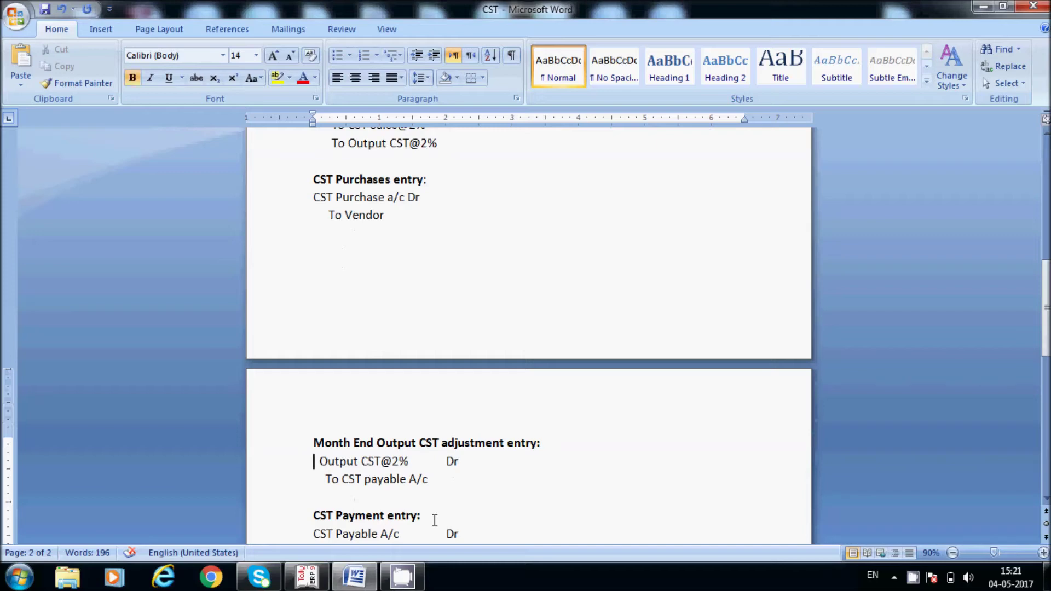
pyautogui.click(417, 518)
pyautogui.click(446, 144)
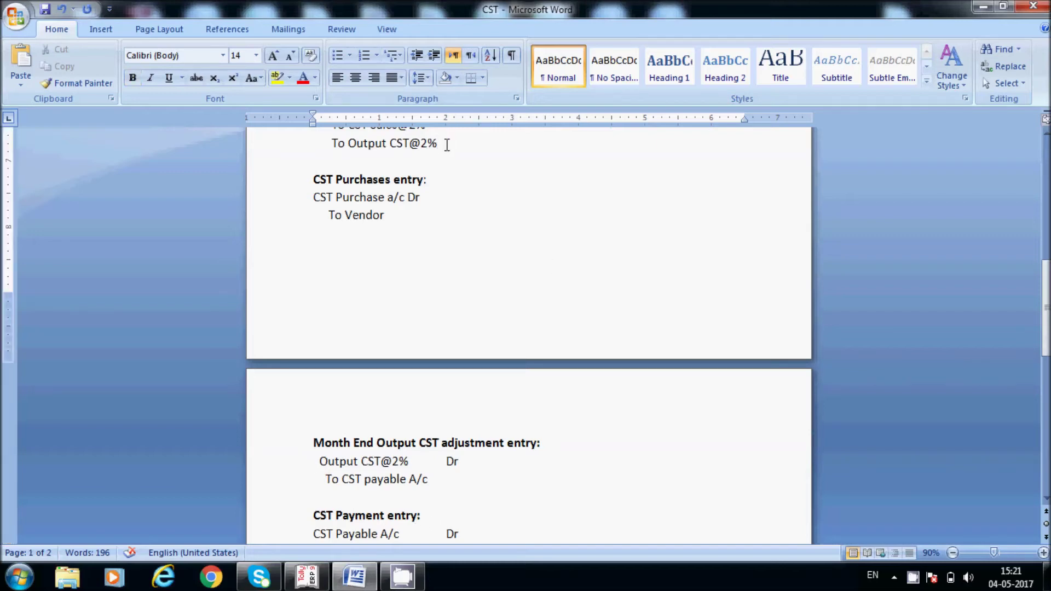
pyautogui.press('Down')
pyautogui.press('Down')
pyautogui.press('Down')
pyautogui.press('Down')
pyautogui.press('Down')
pyautogui.press('Down')
pyautogui.press('Down')
pyautogui.press('Down')
pyautogui.press('Down')
pyautogui.press('Down')
pyautogui.press('Down')
pyautogui.press('Down')
pyautogui.press('Down')
pyautogui.press('Down')
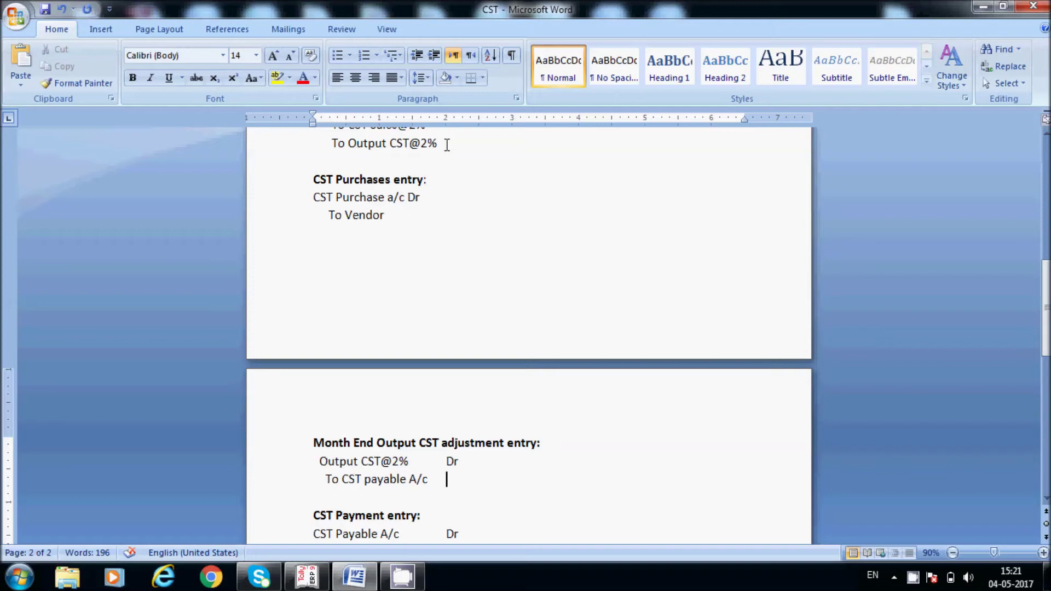
pyautogui.press('Down')
pyautogui.press('Down')
pyautogui.press('Down')
pyautogui.press('Down')
pyautogui.press('Down')
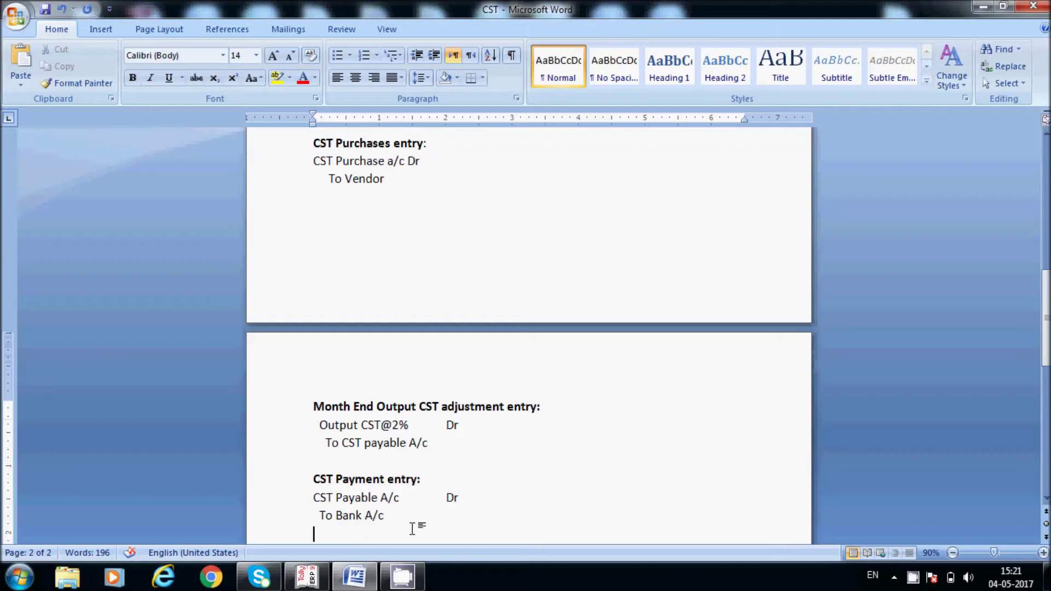
# - Review the CST sales and purchases entries, Note 1, Note 2 and the CST activation path in the Word notes
pyautogui.write('CST sales register')
pyautogui.press('Up')
pyautogui.press('Up')
pyautogui.press('Up')
pyautogui.press('Up')
pyautogui.press('Up')
pyautogui.press('Up')
pyautogui.press('Up')
pyautogui.press('Up')
pyautogui.press('Up')
pyautogui.press('Up')
pyautogui.press('Up')
pyautogui.press('Up')
pyautogui.press('Up')
pyautogui.press('Up')
pyautogui.press('Up')
pyautogui.press('Up')
pyautogui.press('Up')
pyautogui.press('Up')
pyautogui.press('Up')
pyautogui.press('Up')
pyautogui.press('Up')
pyautogui.press('Up')
pyautogui.press('Up')
pyautogui.press('Up')
pyautogui.press('Up')
pyautogui.press('Up')
pyautogui.press('Up')
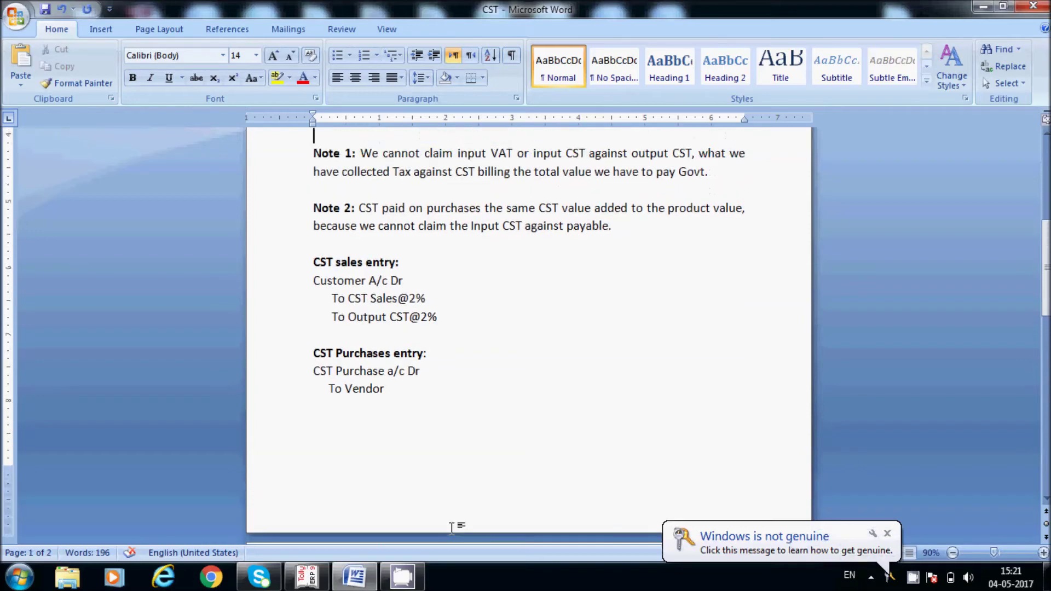
pyautogui.press('Up')
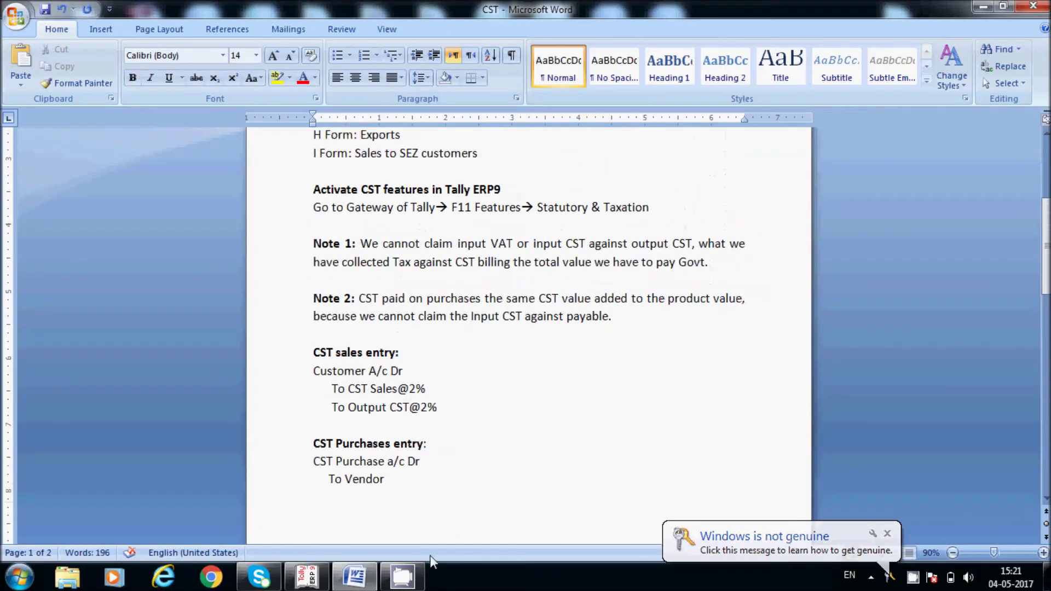
# - Switch to Tally.ERP 9 and start a sales voucher with reference 655
pyautogui.click(313, 581)
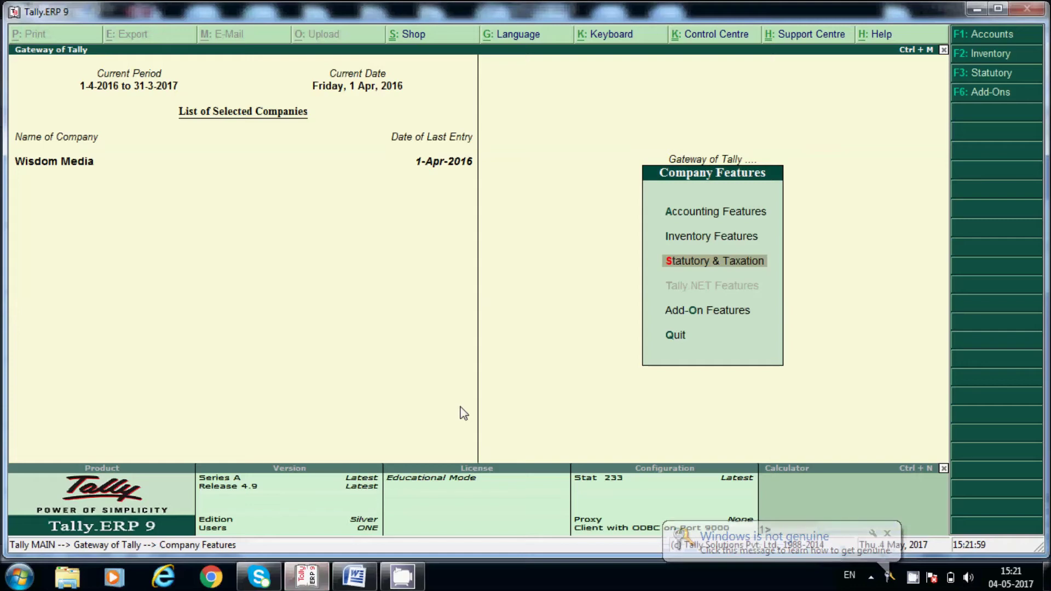
pyautogui.press('Escape')
pyautogui.press('v')
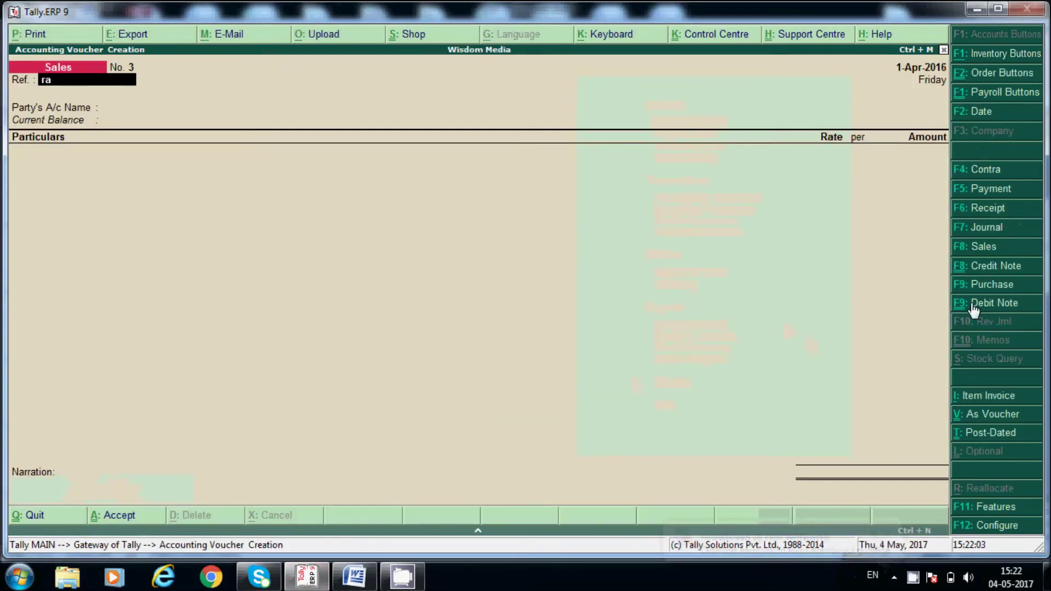
pyautogui.write('655')
pyautogui.press('Return')
# - Set the voucher's party account to Raj Enterprises and accept the despatch, order and buyer details without additions
pyautogui.write('Raj')
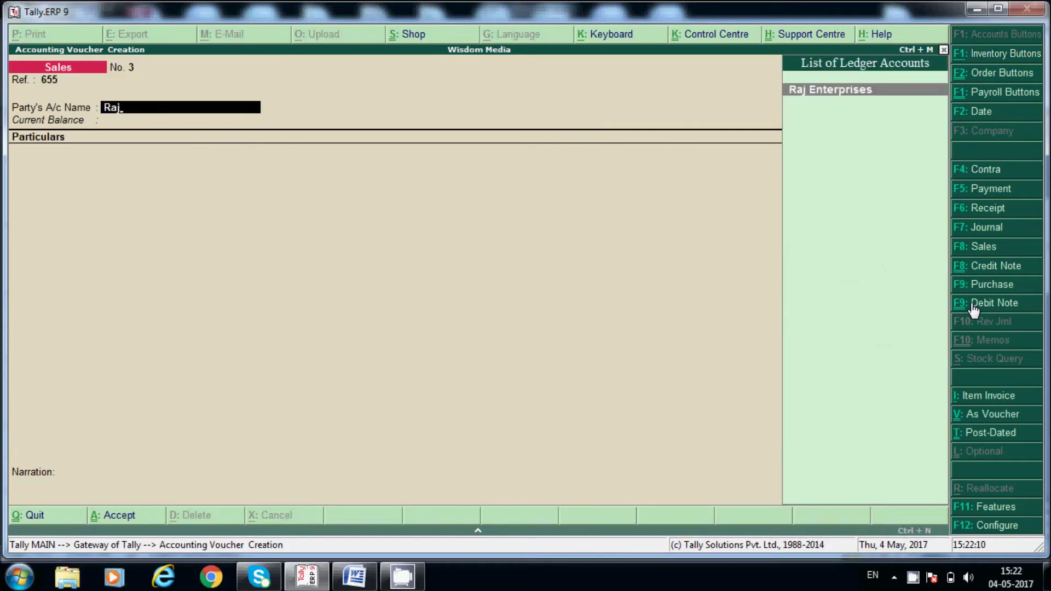
pyautogui.press('Return')
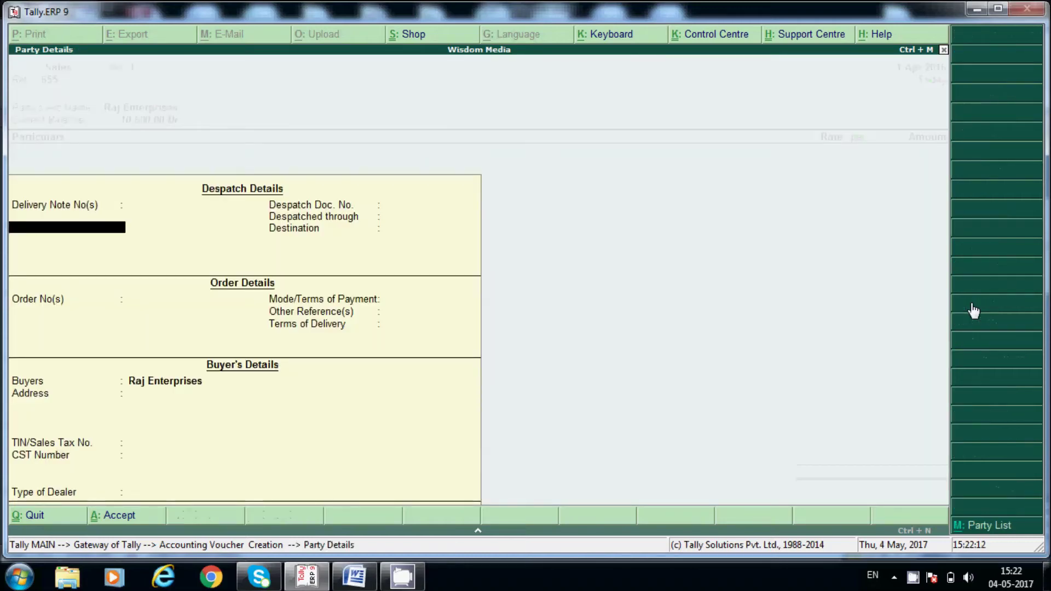
pyautogui.press('Return')
pyautogui.press('Return')
pyautogui.press('Return')
pyautogui.press('Return')
pyautogui.press('Return')
pyautogui.press('Return')
pyautogui.press('Return')
pyautogui.press('Return')
pyautogui.press('Return')
pyautogui.press('Return')
pyautogui.press('Return')
pyautogui.press('Return')
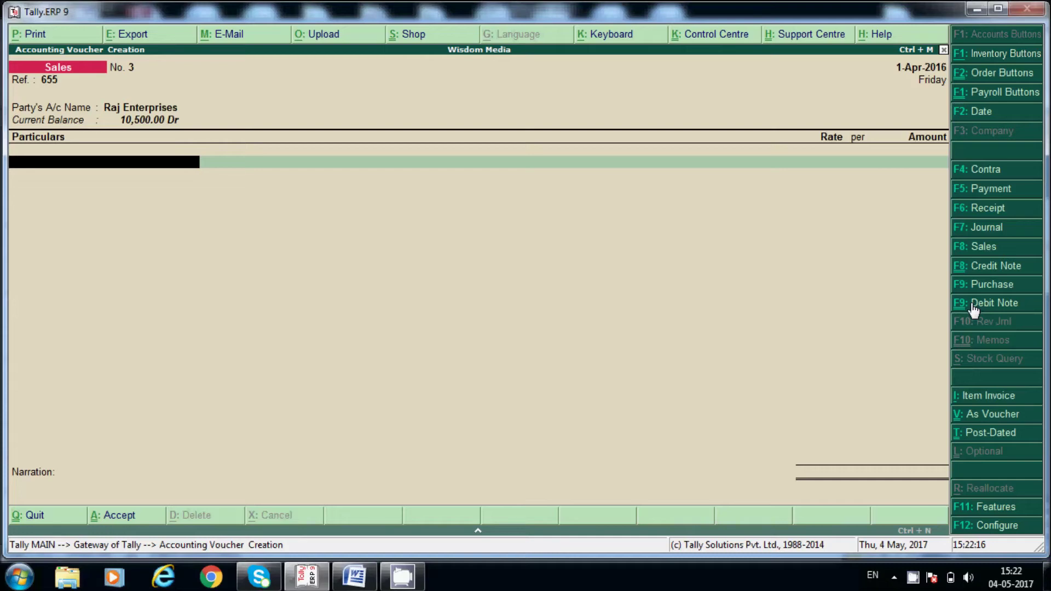
# - Add CST Sales@2% for 1,00,000 and the Output CST@2% tax ledger to the sales voucher
pyautogui.write('Cs')
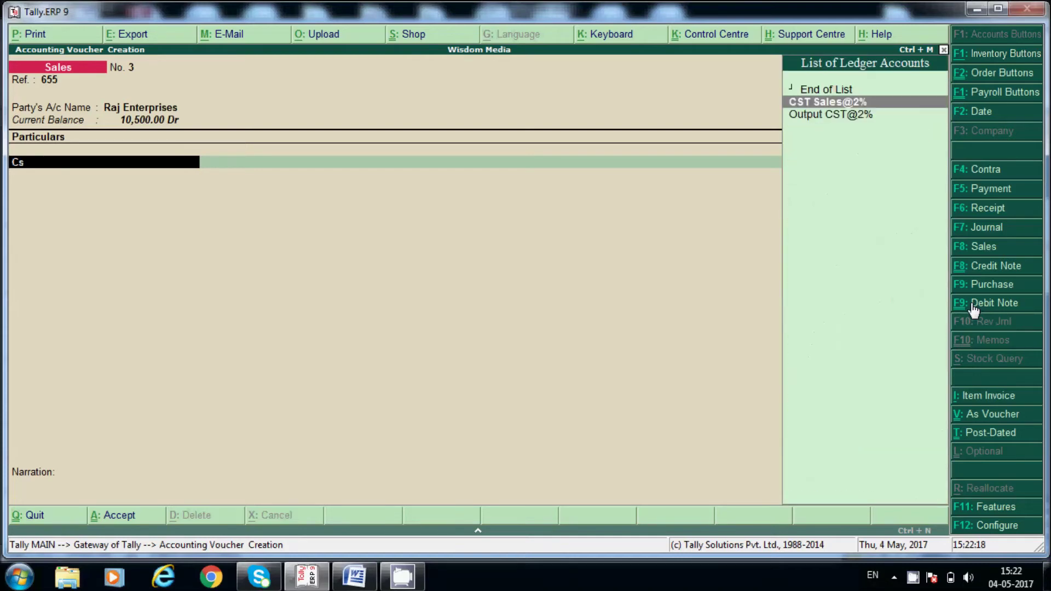
pyautogui.press('Return')
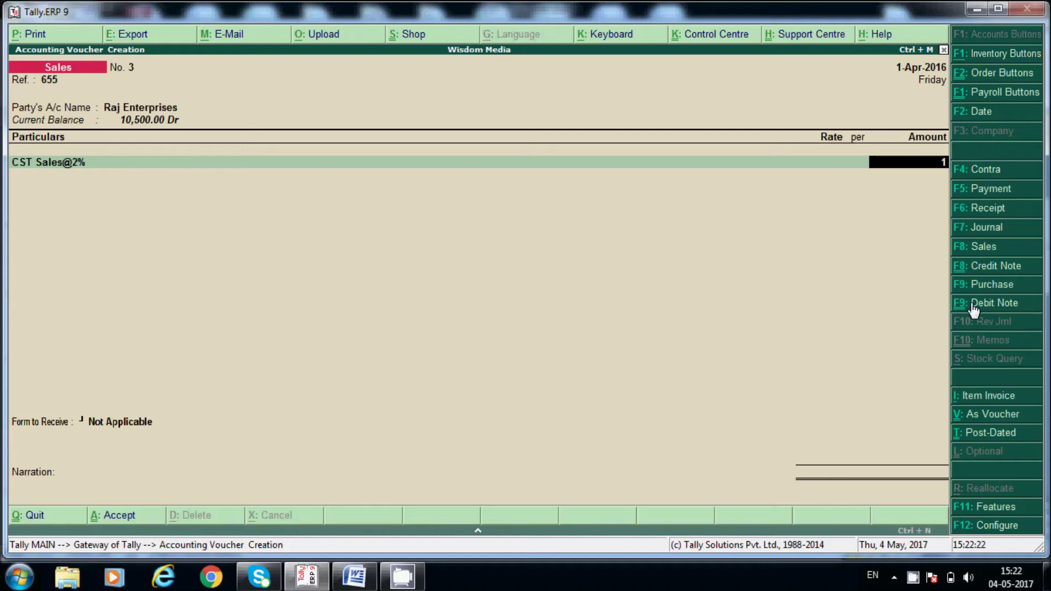
pyautogui.write('100000')
pyautogui.press('Return')
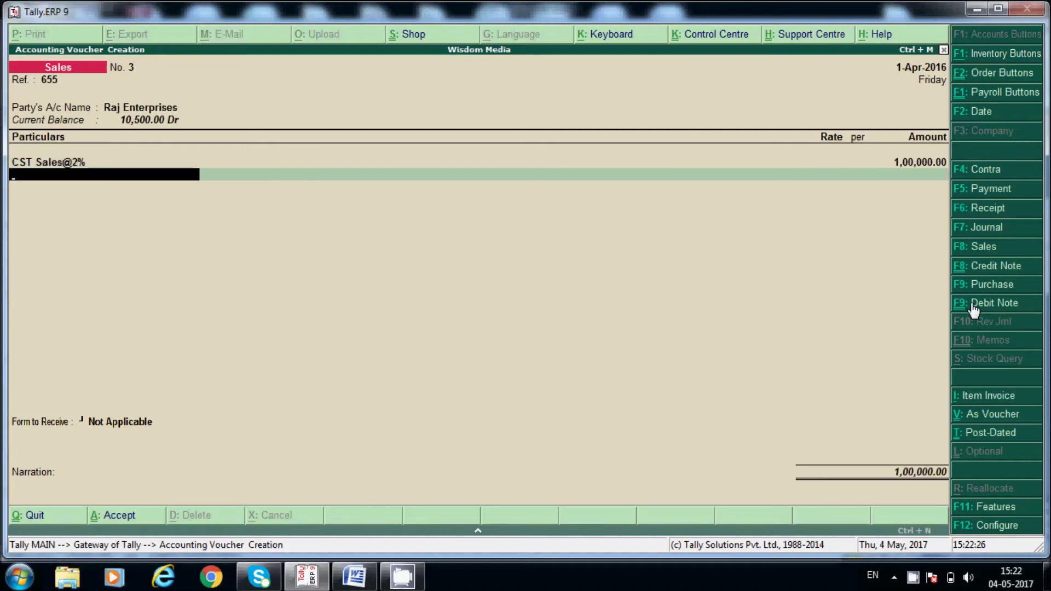
pyautogui.write('Ou')
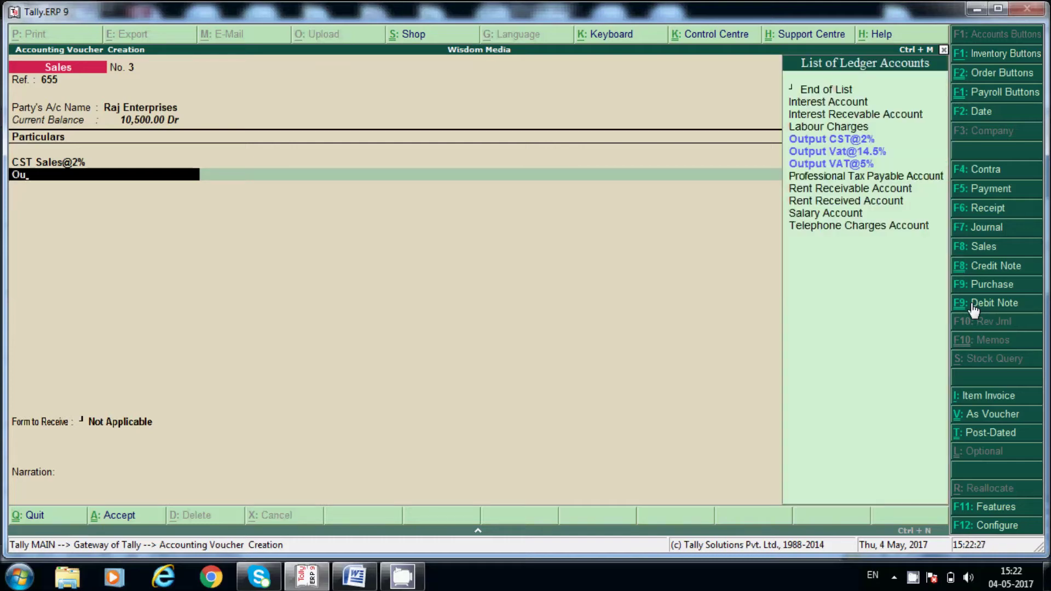
pyautogui.press('Return')
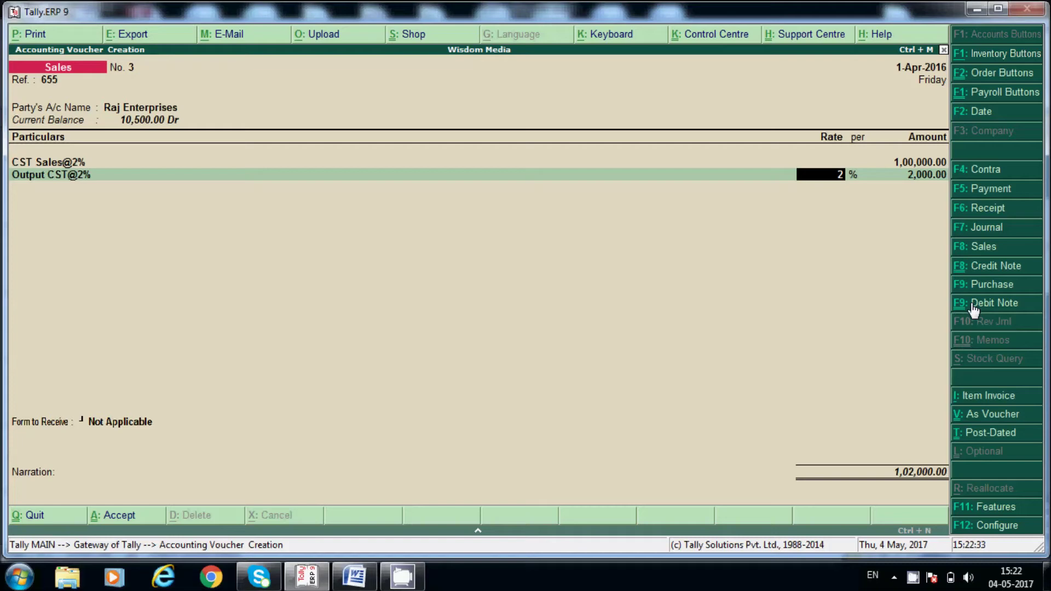
# - Examine the Output CST@2% ledger's settings and VAT/Tax class options, keeping CST @ 2% Against Form C
pyautogui.press('BackSpace')
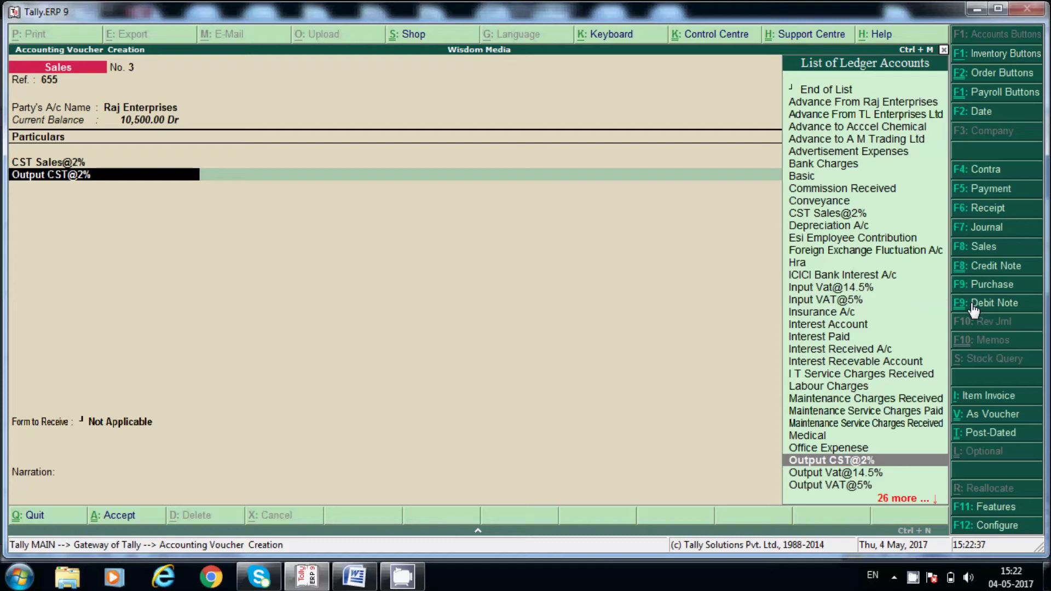
pyautogui.hotkey('ctrl', 'Return')
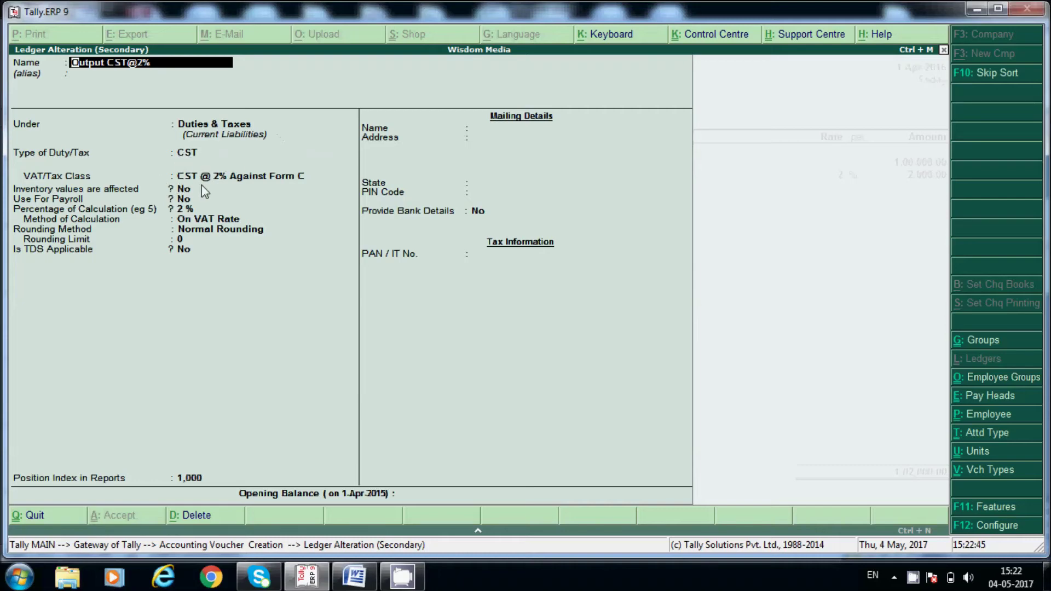
pyautogui.click(225, 180)
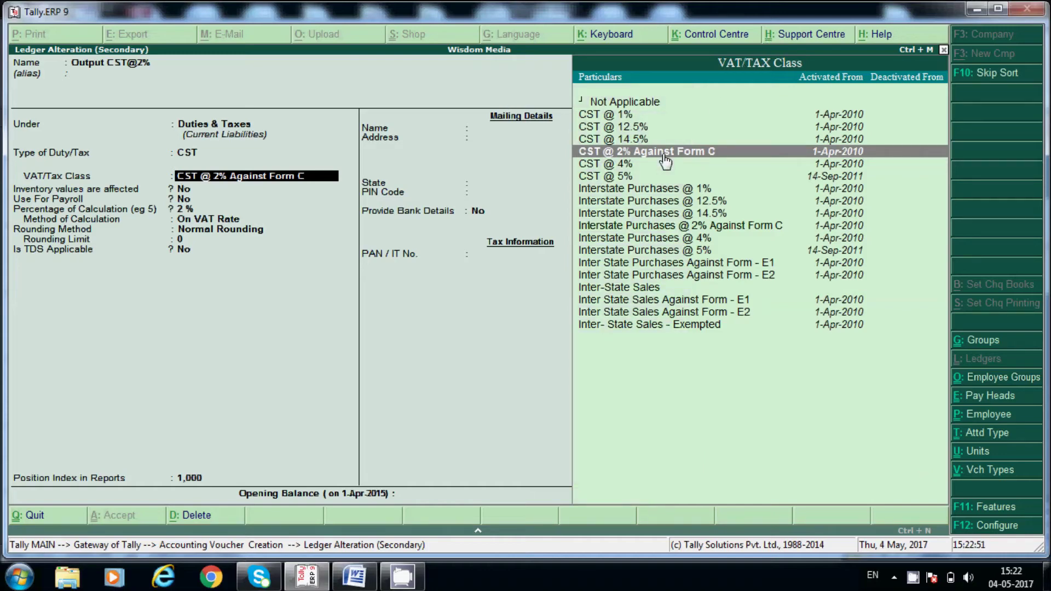
pyautogui.press('Return')
pyautogui.press('Return')
pyautogui.press('Return')
pyautogui.press('Return')
pyautogui.press('Return')
pyautogui.press('Return')
pyautogui.press('Return')
pyautogui.press('Return')
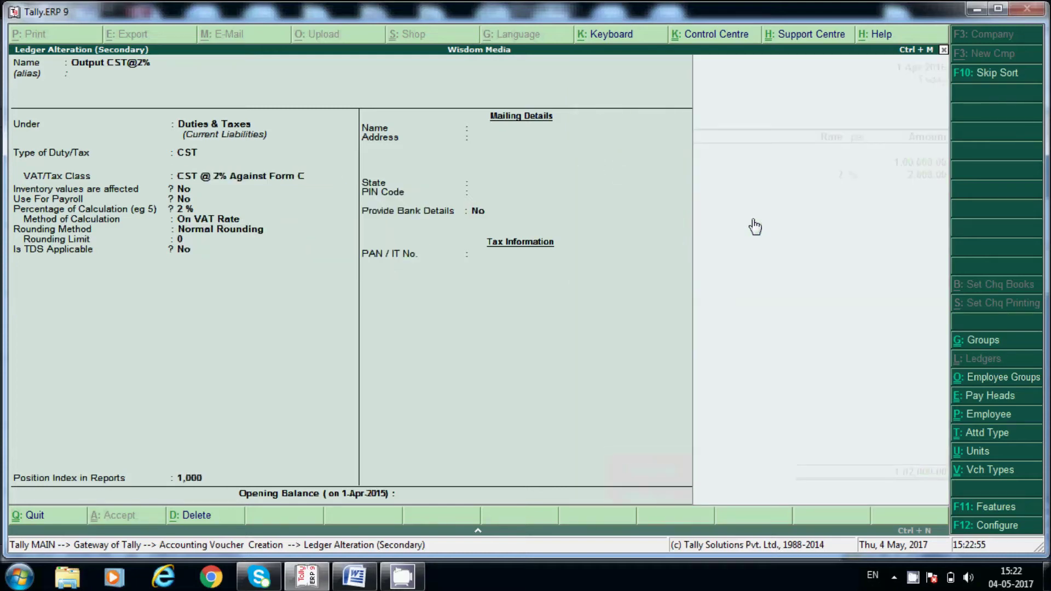
pyautogui.hotkey('ctrl', 'a')
# - Set the form to receive to C Form, leaving the form series number, form number and date blank
pyautogui.press('Return')
pyautogui.press('Return')
pyautogui.press('Return')
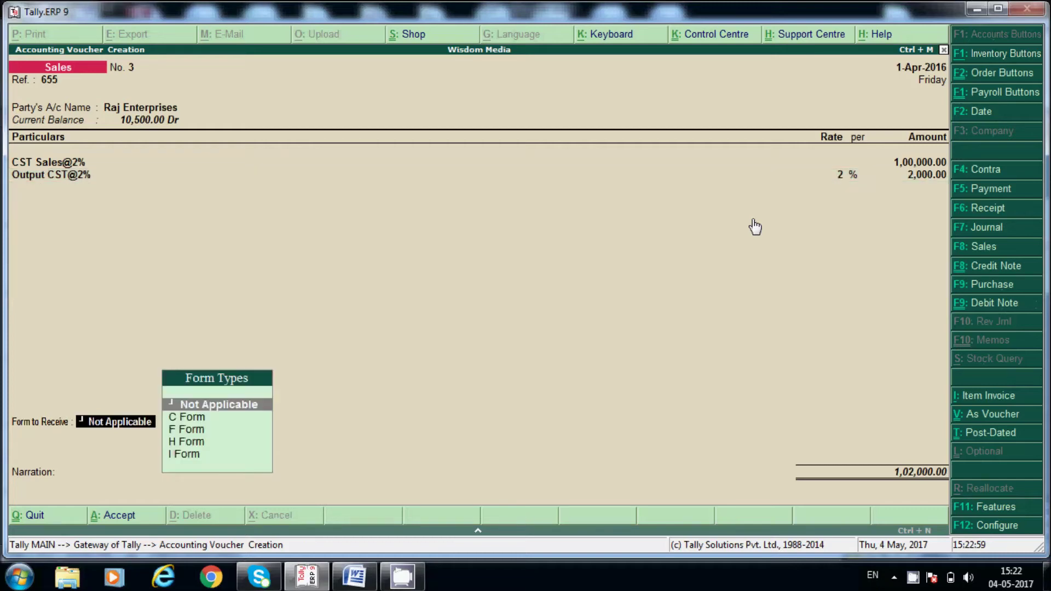
pyautogui.press('Down')
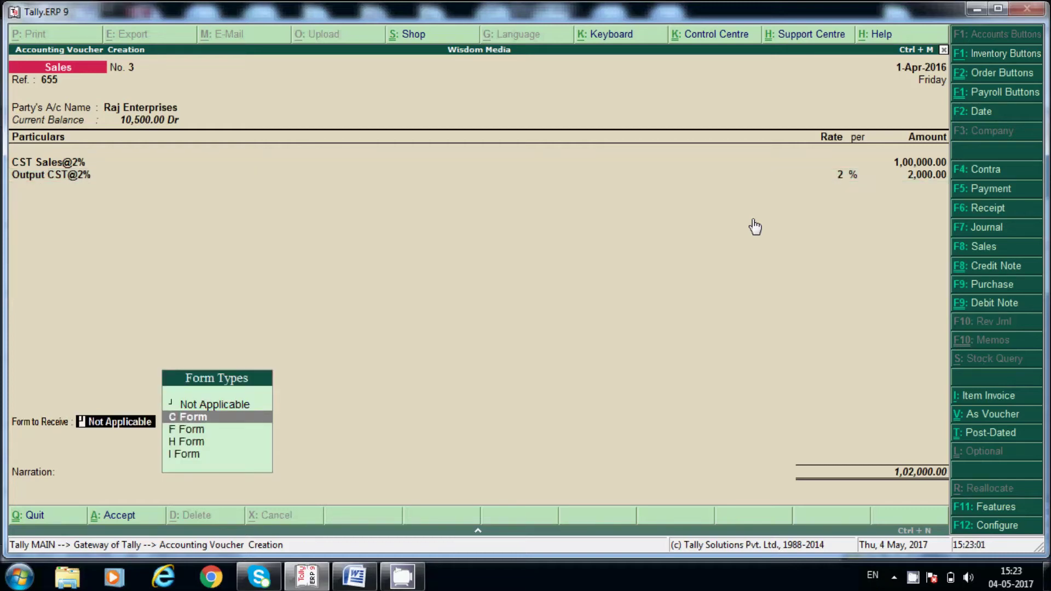
pyautogui.press('Return')
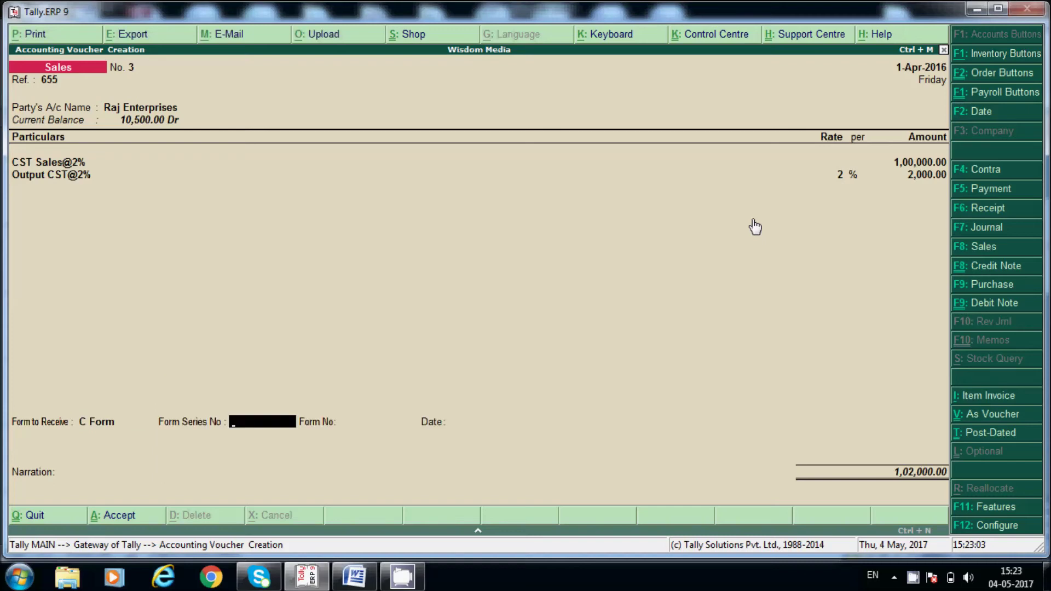
pyautogui.press('Return')
pyautogui.press('Return')
pyautogui.press('Return')
pyautogui.press('Return')
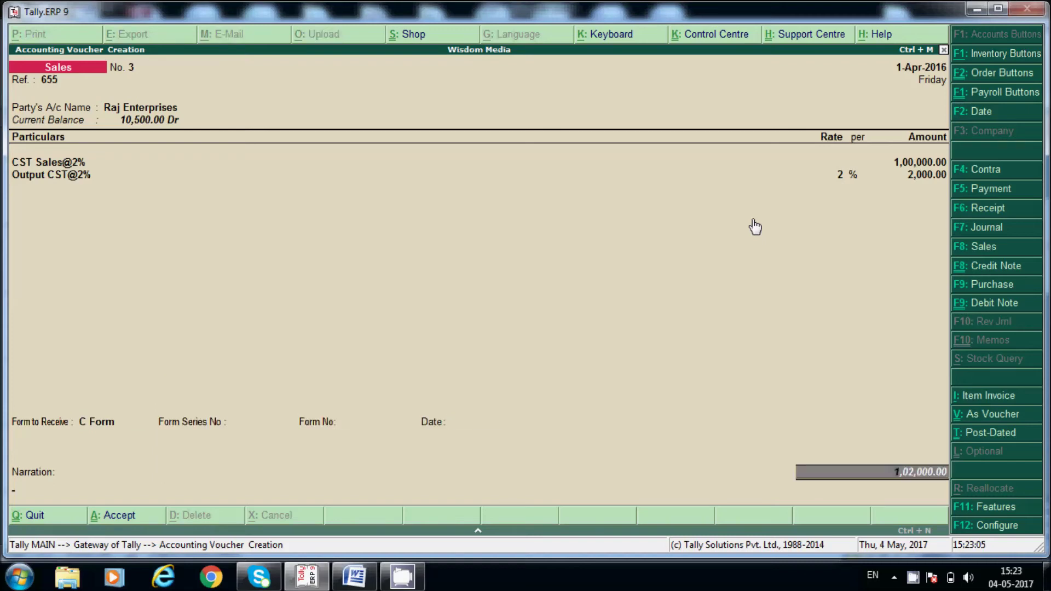
# - Enter the narration "being goods sold" and save the sales voucher
pyautogui.write('being ')
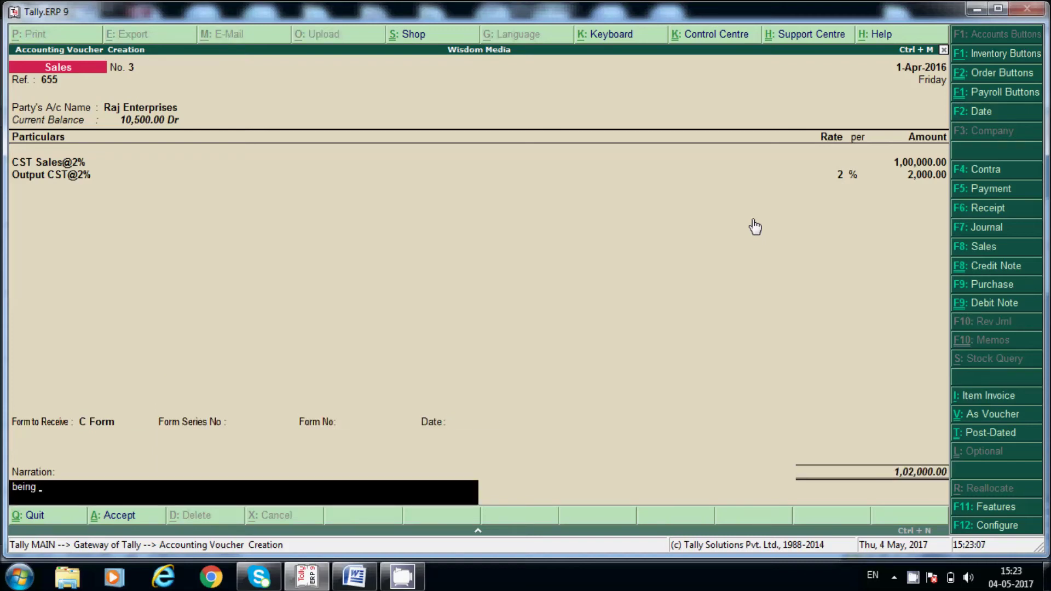
pyautogui.write('goods sold')
pyautogui.press('Return')
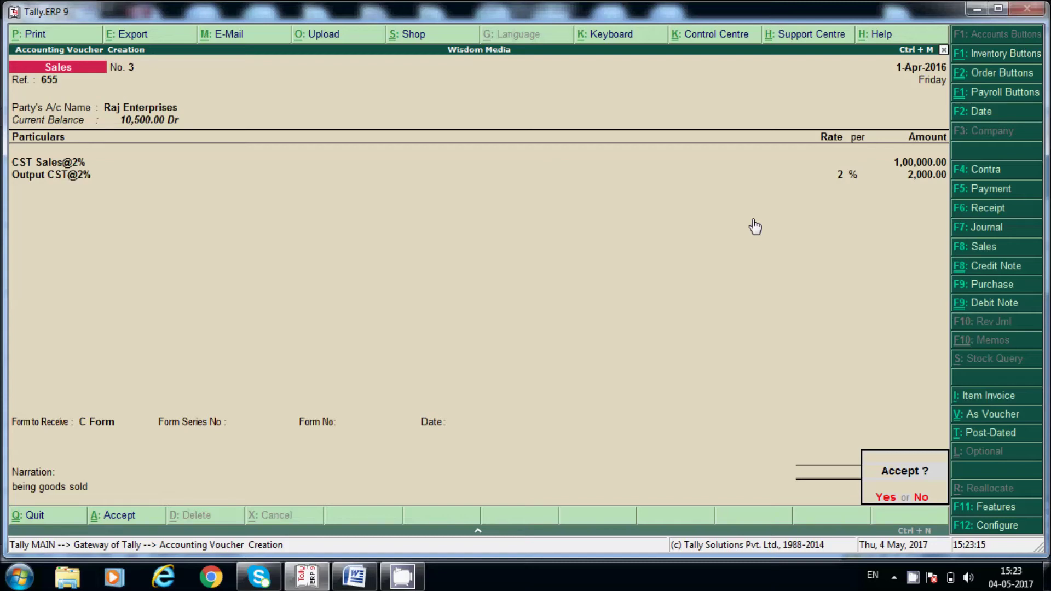
pyautogui.press('Return')
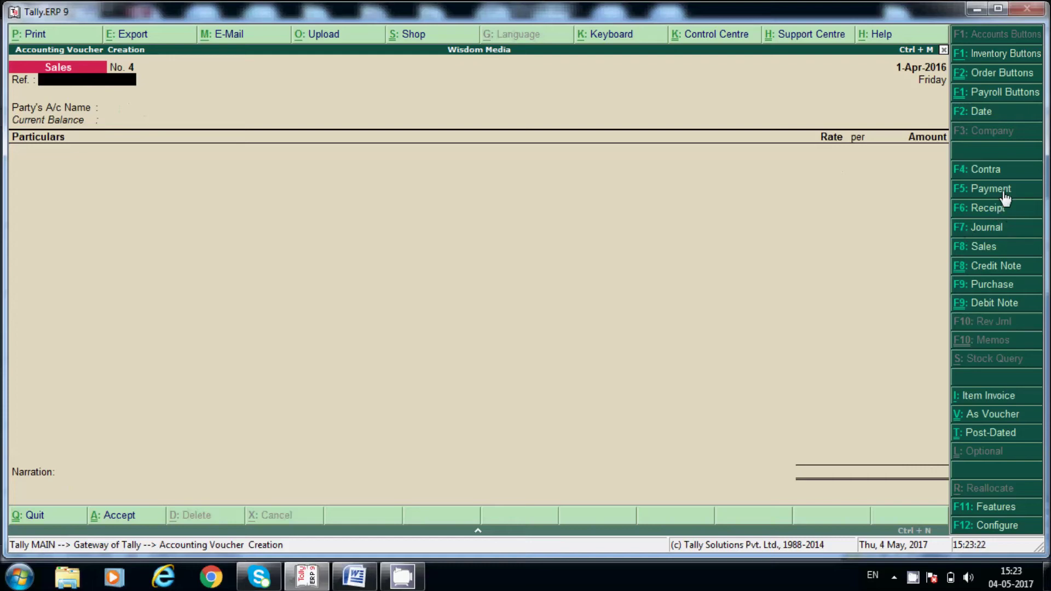
pyautogui.click(999, 211)
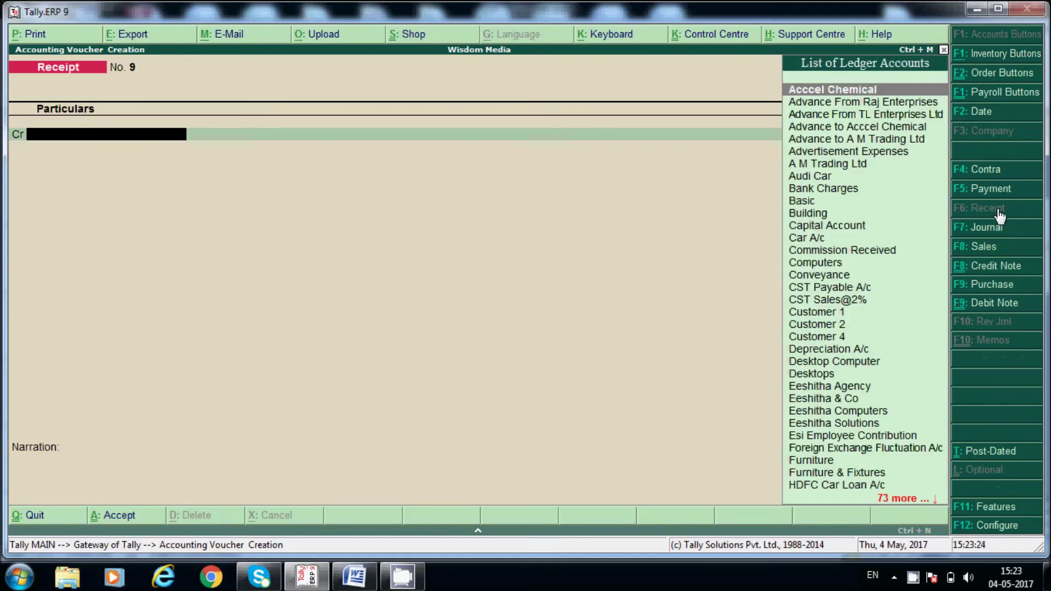
pyautogui.write('Raj Enterprises')
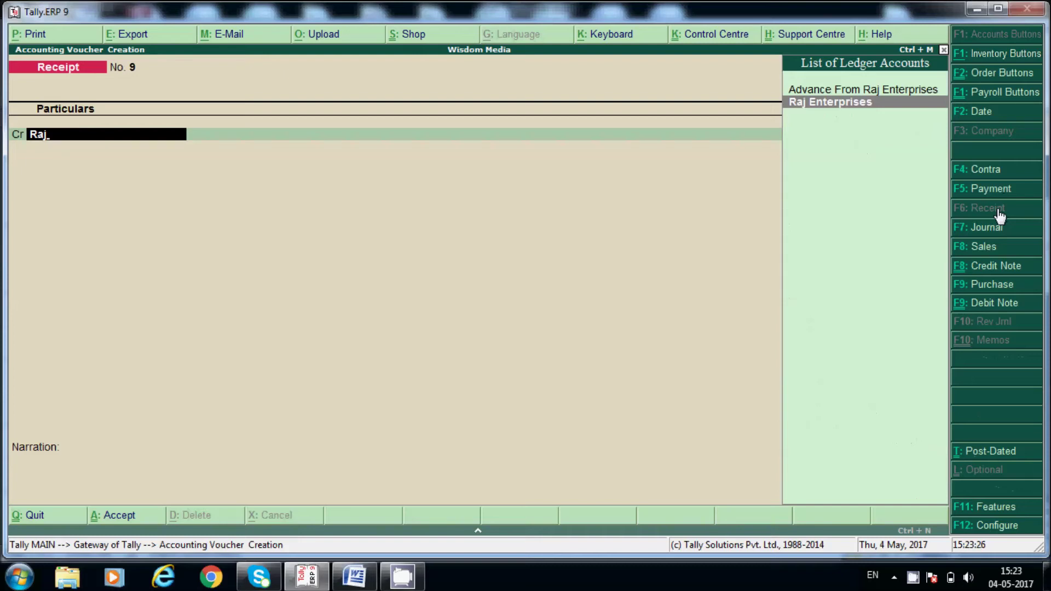
pyautogui.press('Return')
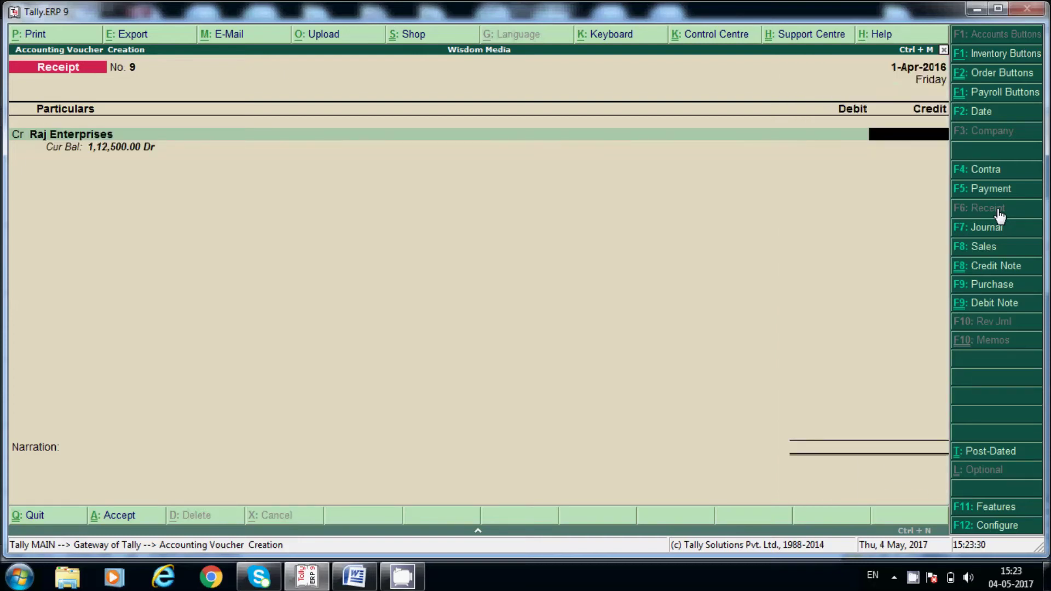
pyautogui.press('Escape')
pyautogui.press('y')
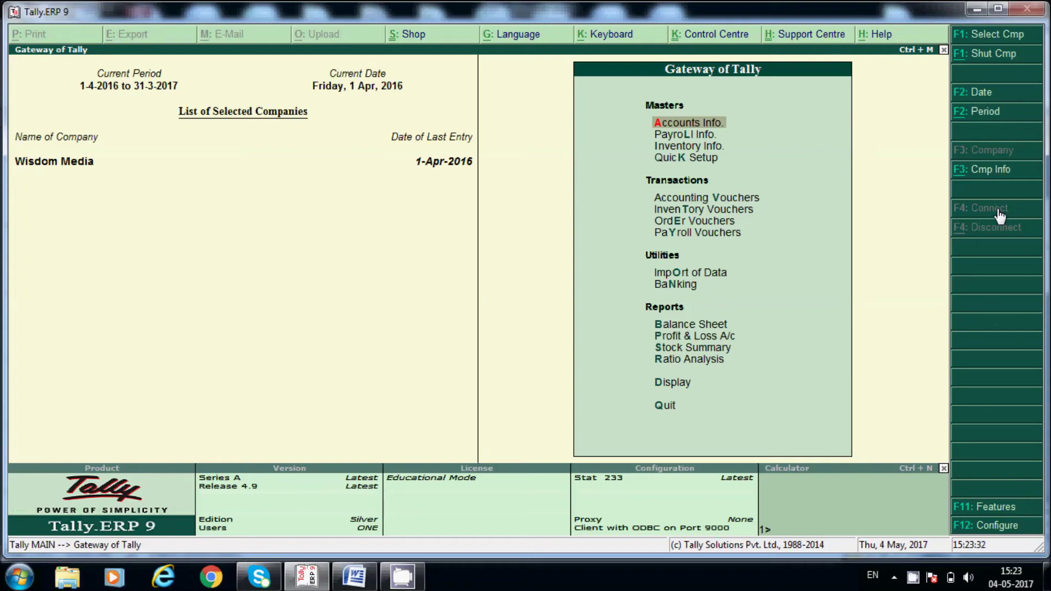
pyautogui.press('d')
pyautogui.press('a')
pyautogui.press('Escape')
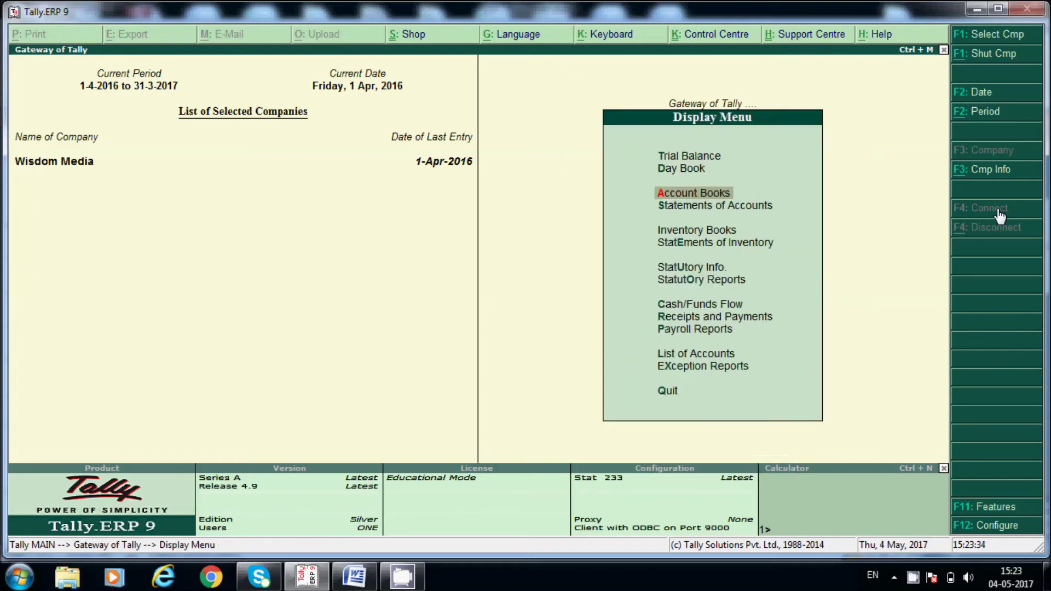
pyautogui.press('Escape')
# - Open the Balance Sheet and drill down through Current Assets to Raj Enterprises under Sundry Debtors
pyautogui.press('b')
pyautogui.press('Right')
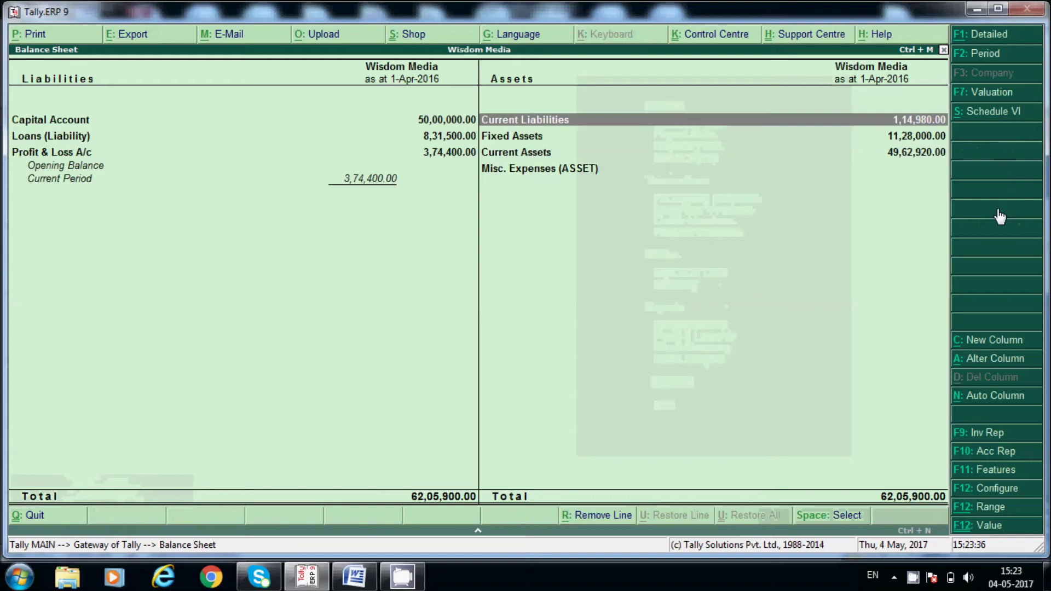
pyautogui.press('Down')
pyautogui.press('Down')
pyautogui.press('Return')
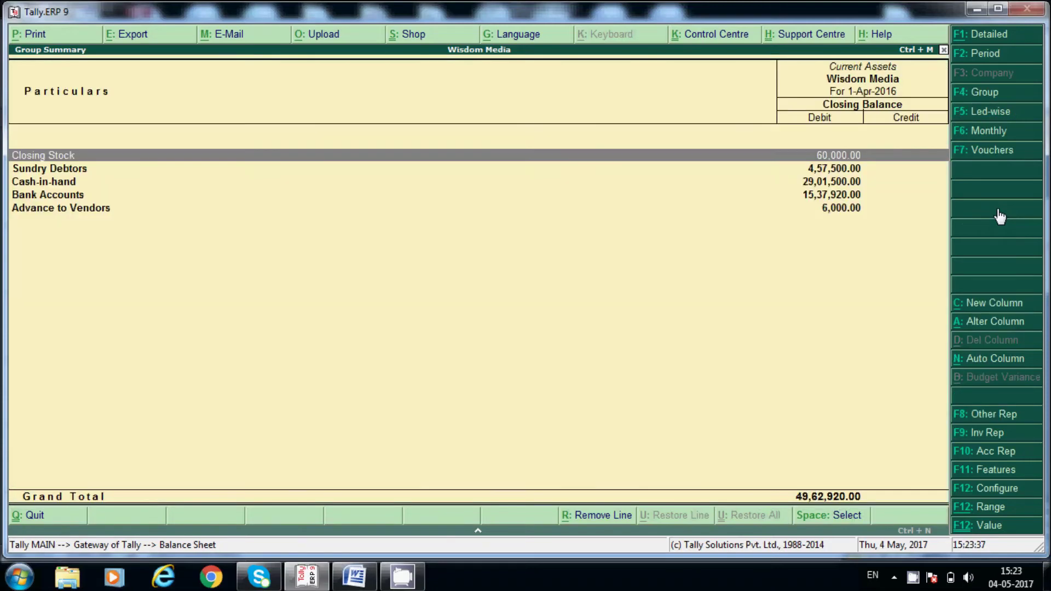
pyautogui.press('Down')
pyautogui.press('Down')
pyautogui.press('Up')
pyautogui.press('Return')
pyautogui.press('Down')
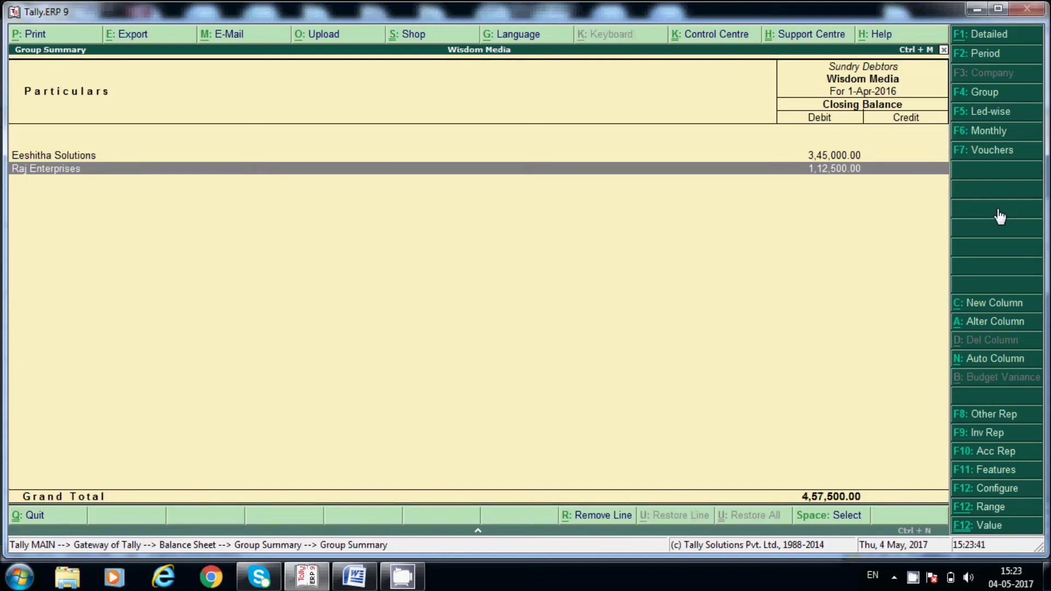
# - Inspect the CST Sales@2% voucher in the Raj Enterprises ledger for April 2016, and return to the Gateway of Tally
pyautogui.press('Return')
pyautogui.press('Return')
pyautogui.press('Down')
pyautogui.press('Down')
pyautogui.press('Down')
pyautogui.press('Down')
pyautogui.press('Down')
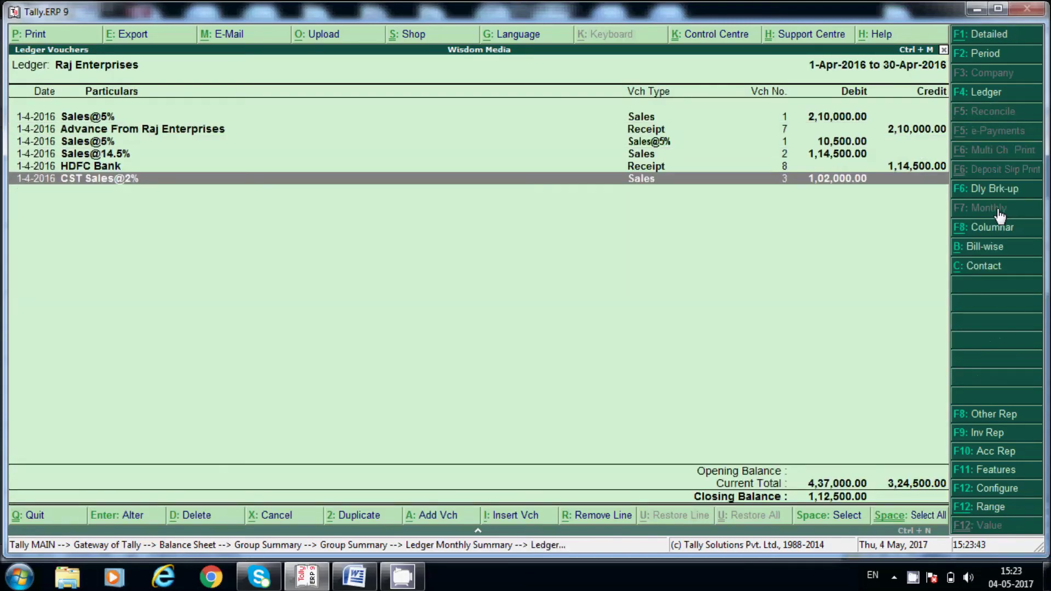
pyautogui.press('Return')
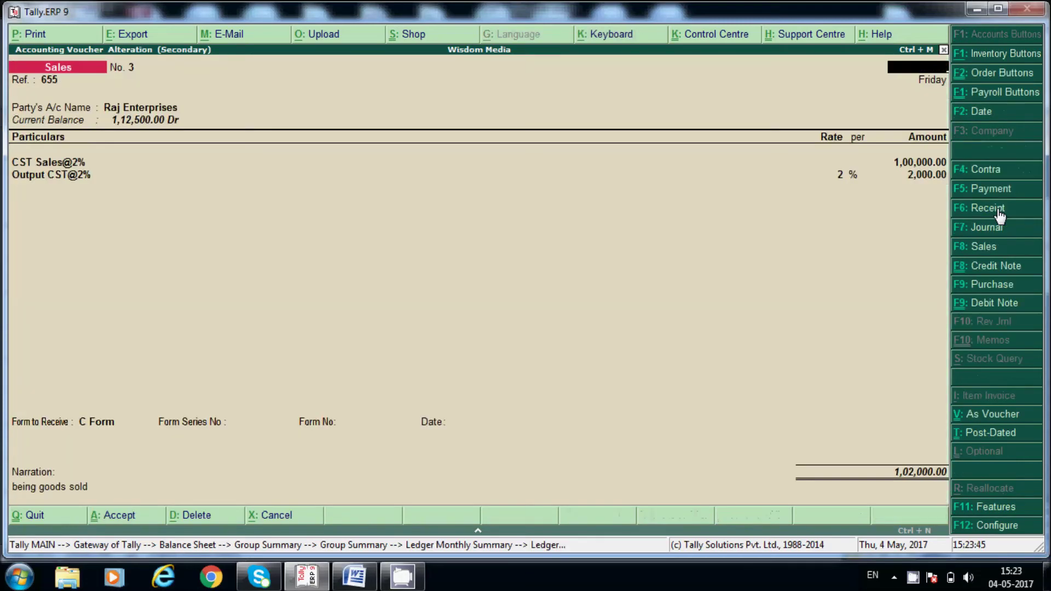
pyautogui.press('Escape')
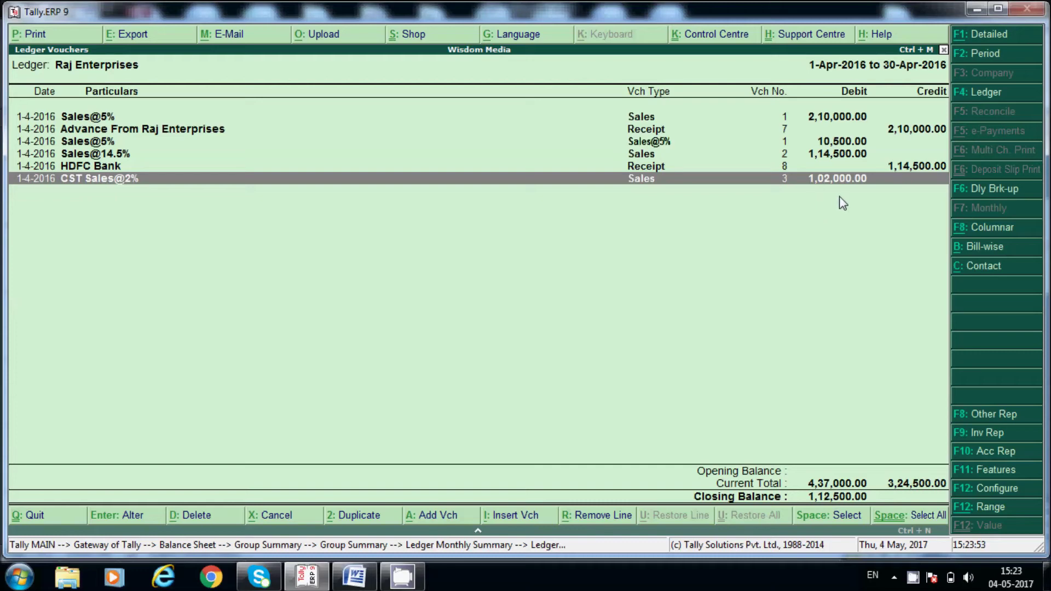
pyautogui.press('Escape')
pyautogui.press('Escape')
pyautogui.press('Escape')
pyautogui.press('Escape')
pyautogui.press('Escape')
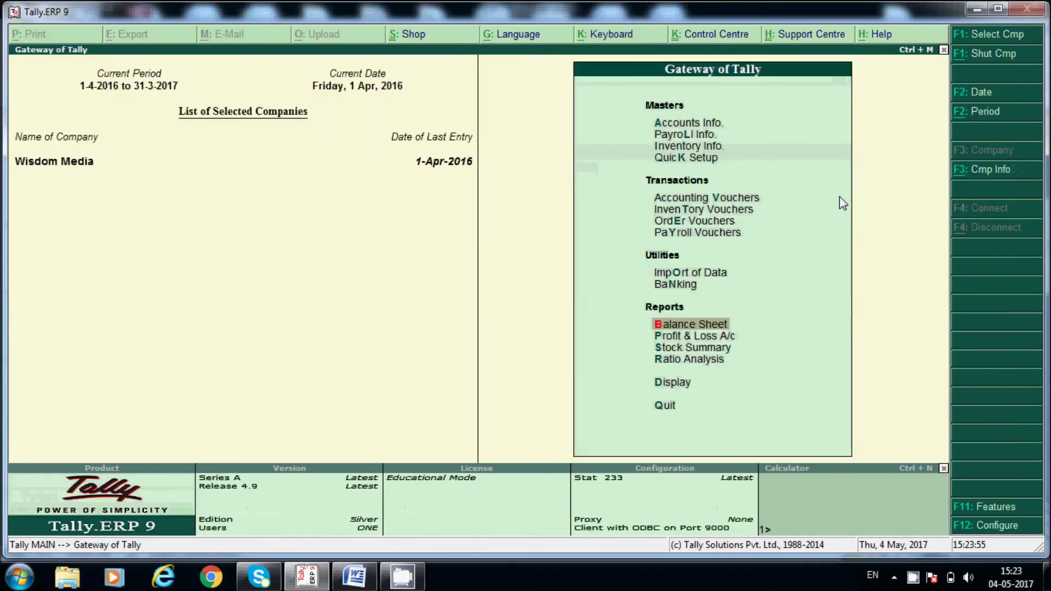
# - Start a receipt voucher and credit Raj Enterprises with 1,02,000
pyautogui.press('v')
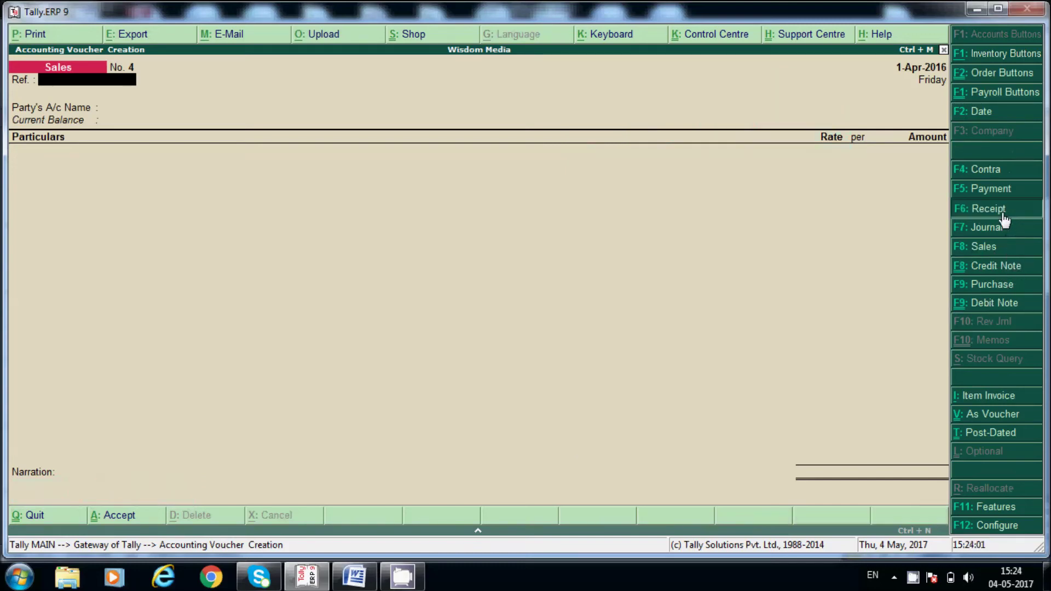
pyautogui.click(985, 208)
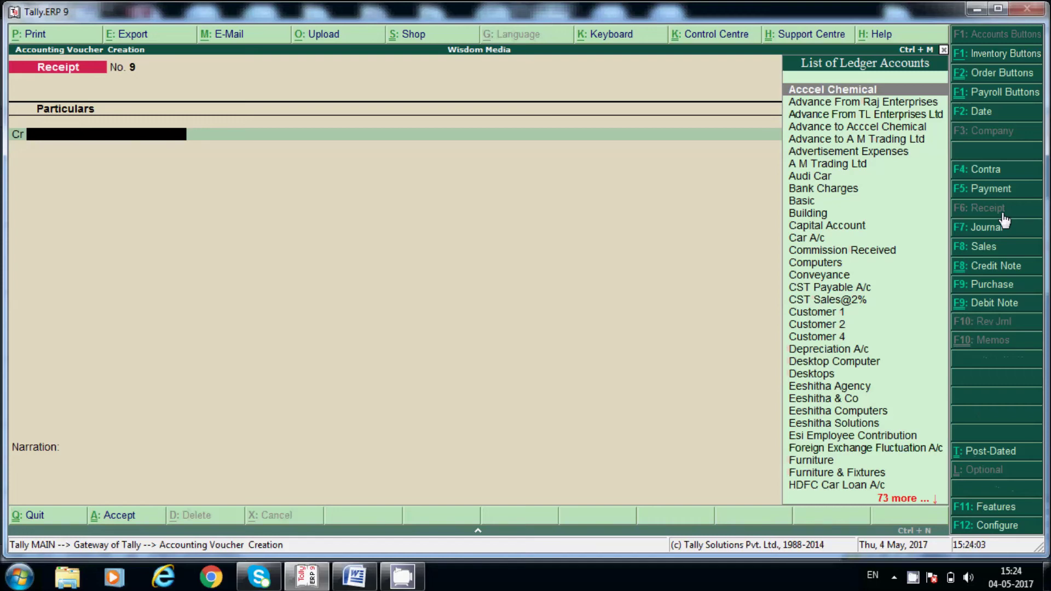
pyautogui.write('Raj')
pyautogui.press('Return')
pyautogui.write('102000')
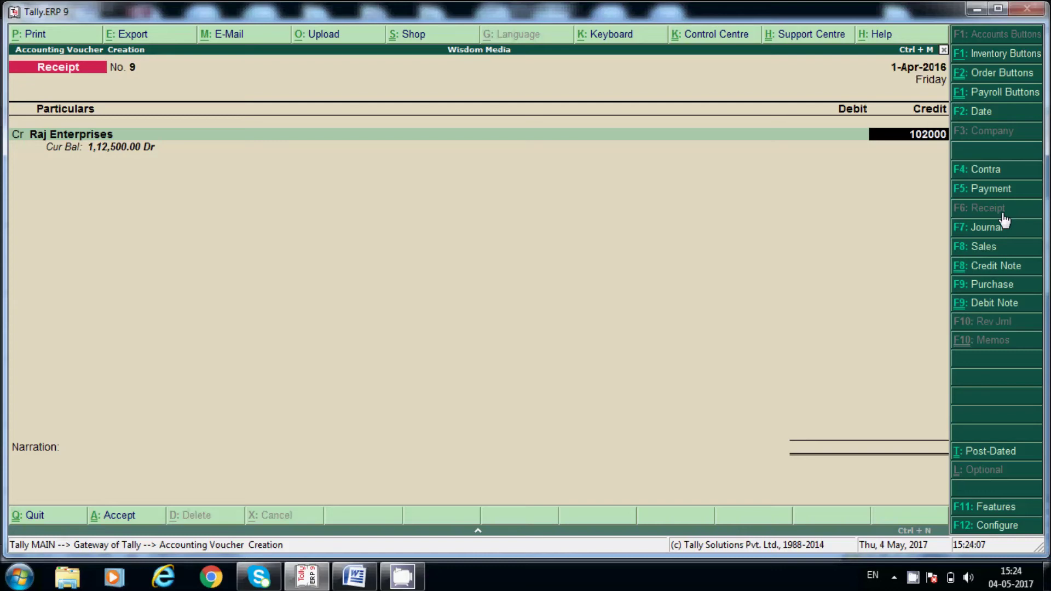
pyautogui.press('Return')
# - Allocate the full receipt amount as Agst Ref to Raj Enterprises' pending bill 3
pyautogui.press('Return')
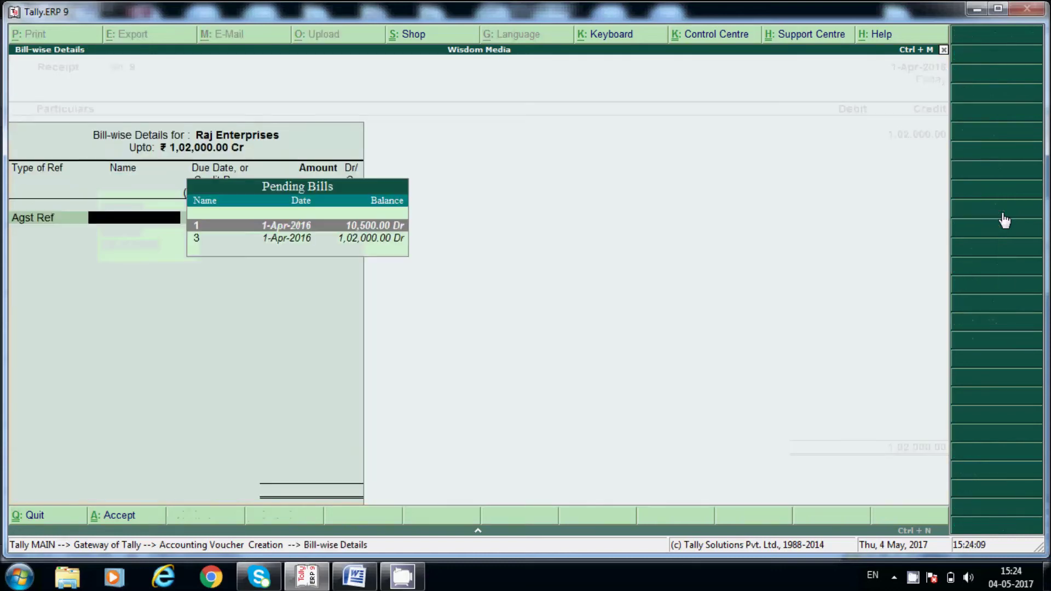
pyautogui.press('Down')
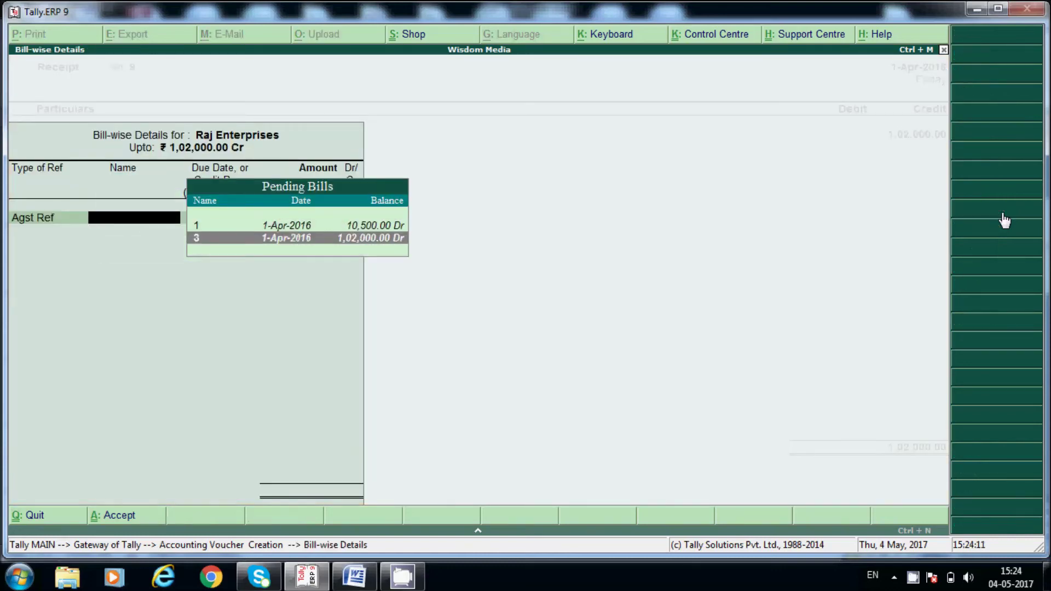
pyautogui.press('Return')
pyautogui.press('Return')
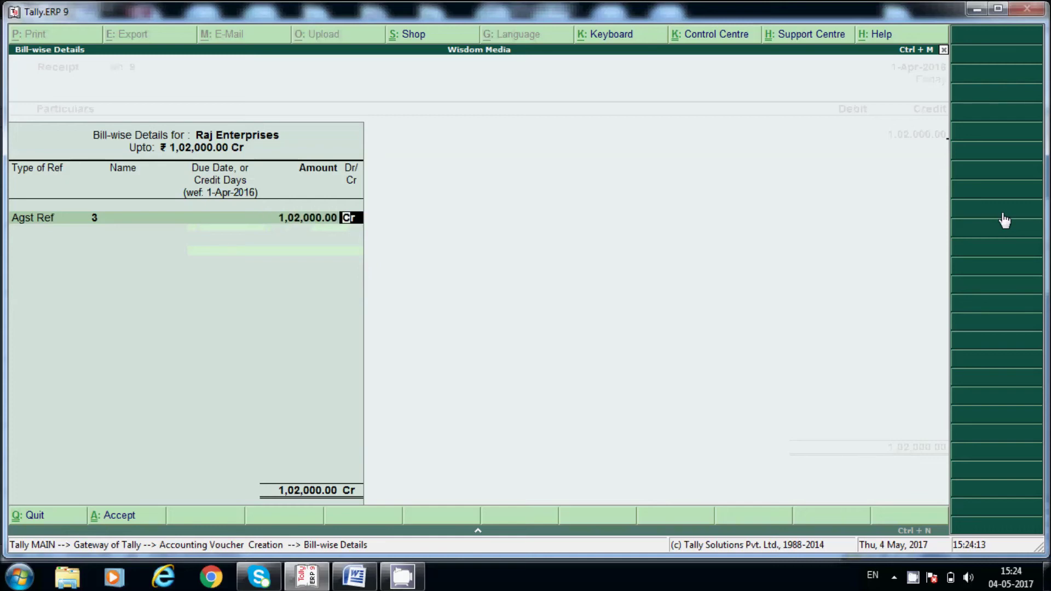
pyautogui.press('Return')
# - Debit HDFC Bank with 1,02,000, keeping the Cheque/DD transaction type and leaving instrument number, bank and branch blank
pyautogui.press('Return')
pyautogui.press('Return')
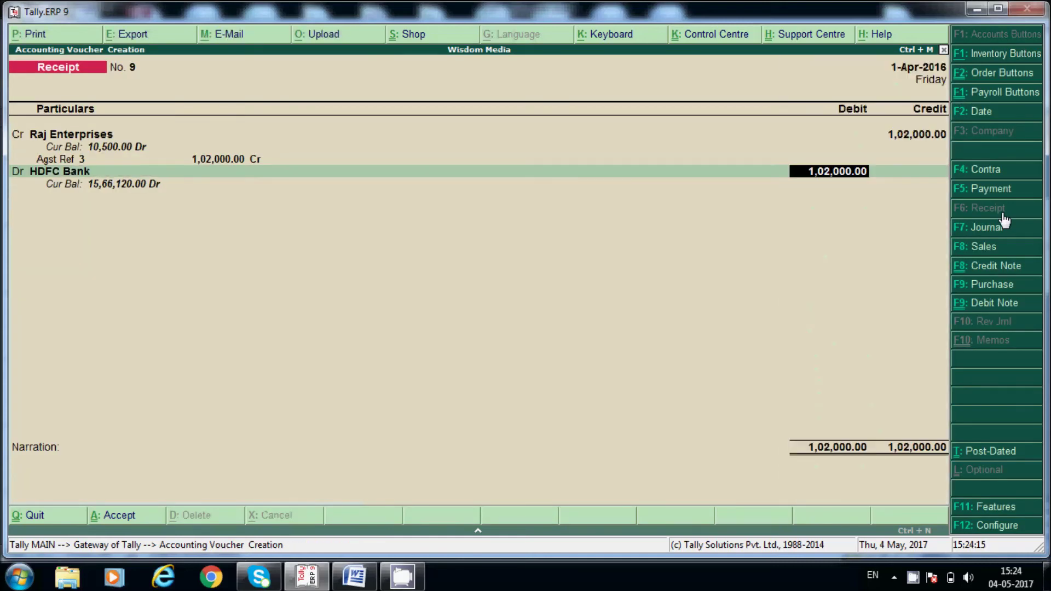
pyautogui.press('Return')
pyautogui.press('Return')
pyautogui.press('Return')
pyautogui.press('Return')
pyautogui.press('Return')
pyautogui.press('Return')
pyautogui.press('Return')
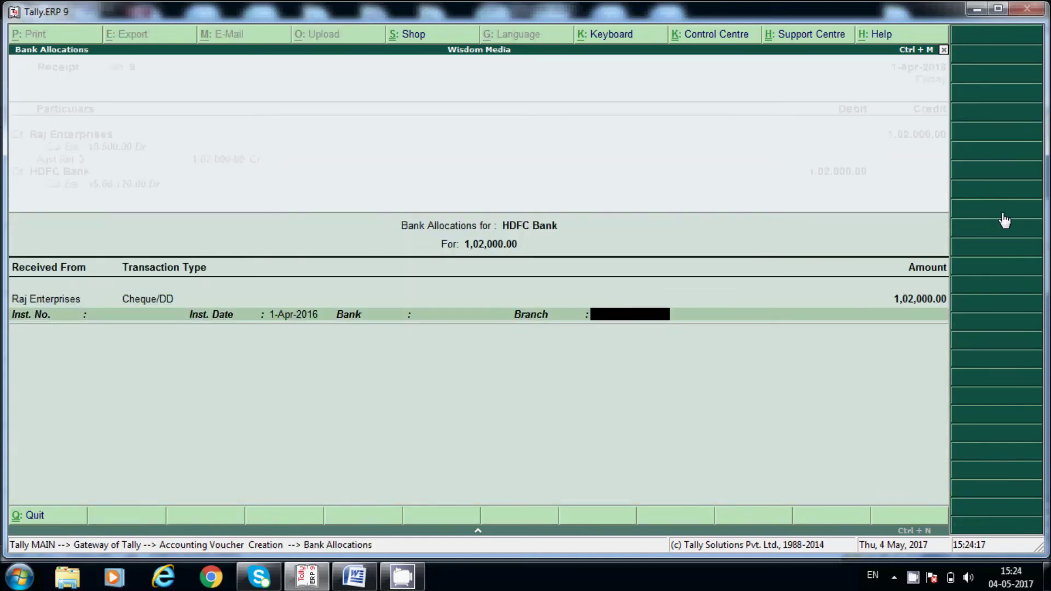
# - Enter the narration "being amount received from raj enterprises", save the receipt voucher and return to the Gateway of Tally
pyautogui.write('being amou')
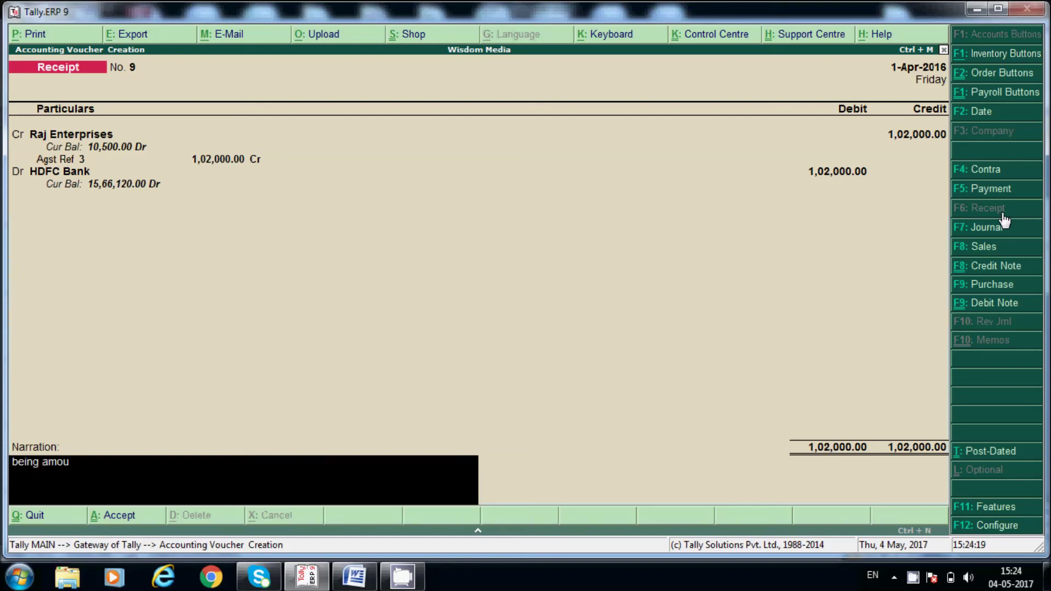
pyautogui.write('nt received from raj enterprie')
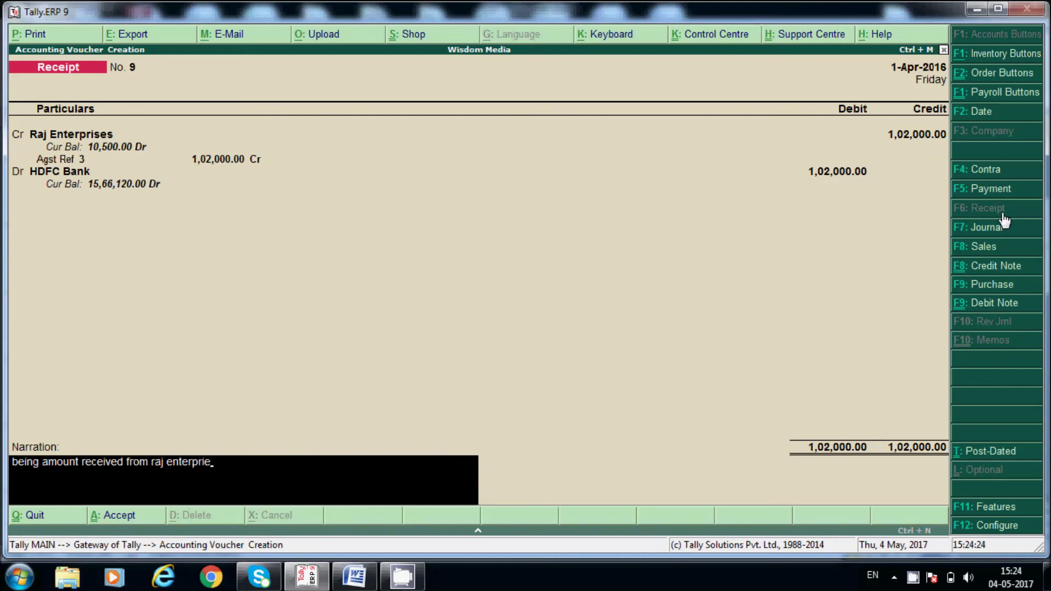
pyautogui.press('BackSpace')
pyautogui.write('ses')
pyautogui.press('Return')
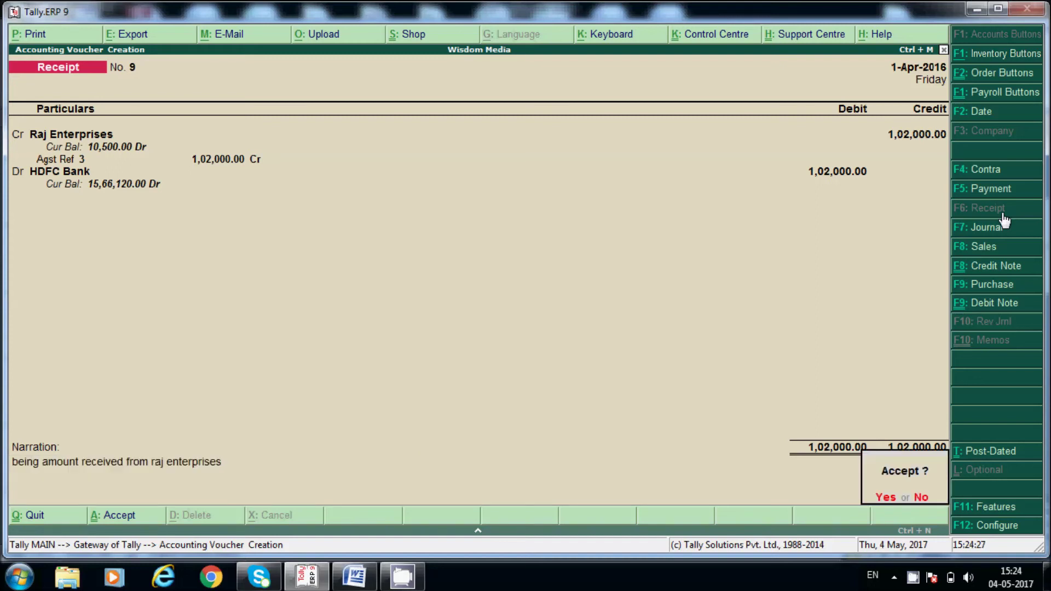
pyautogui.press('Return')
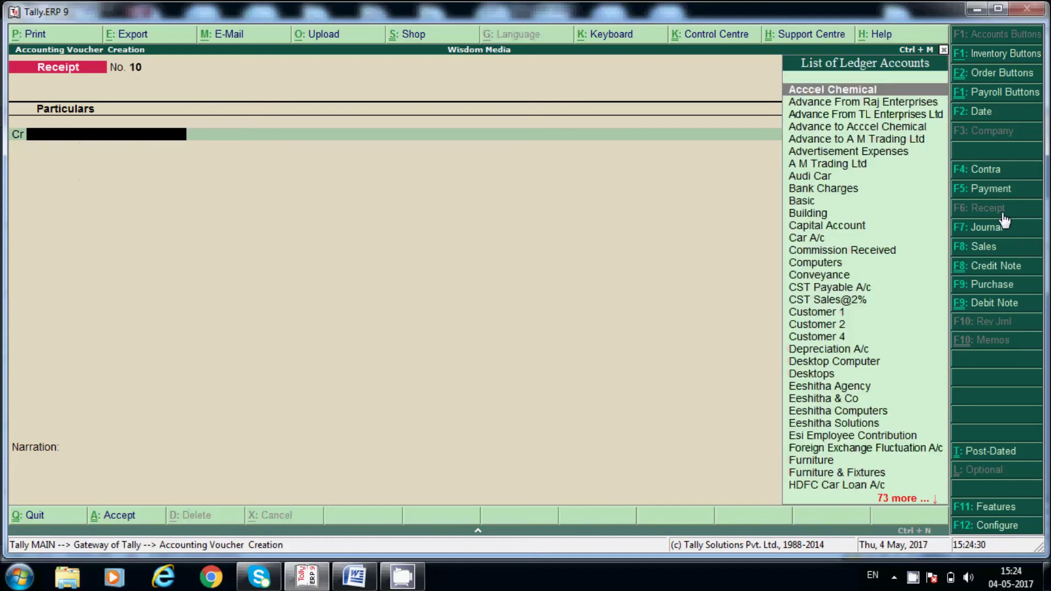
pyautogui.press('Escape')
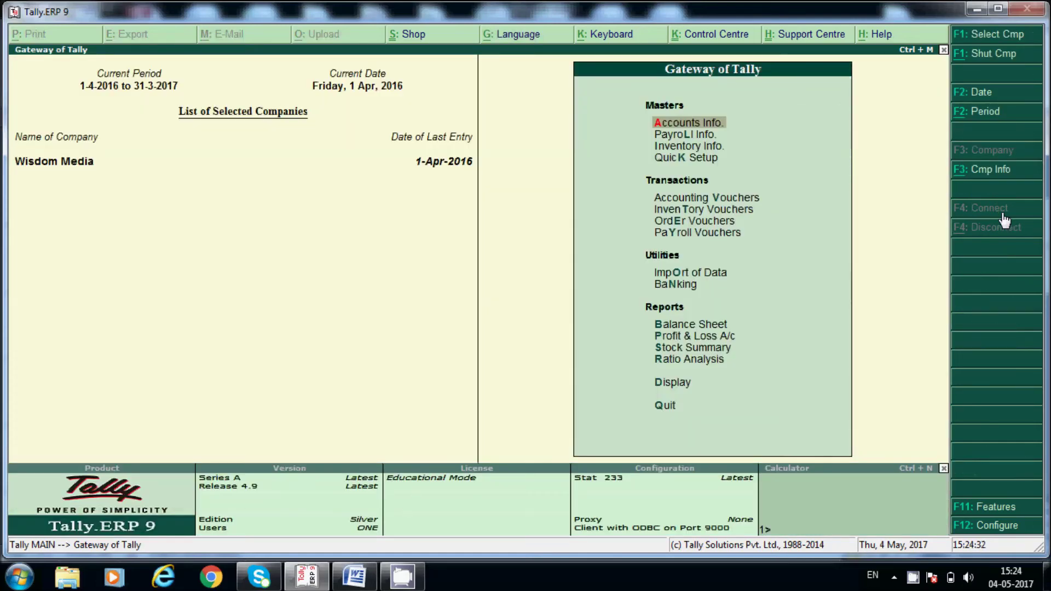
# - Check the Output CST@2% ledger in the Account Books and return to the Gateway of Tally
pyautogui.write('dalOu')
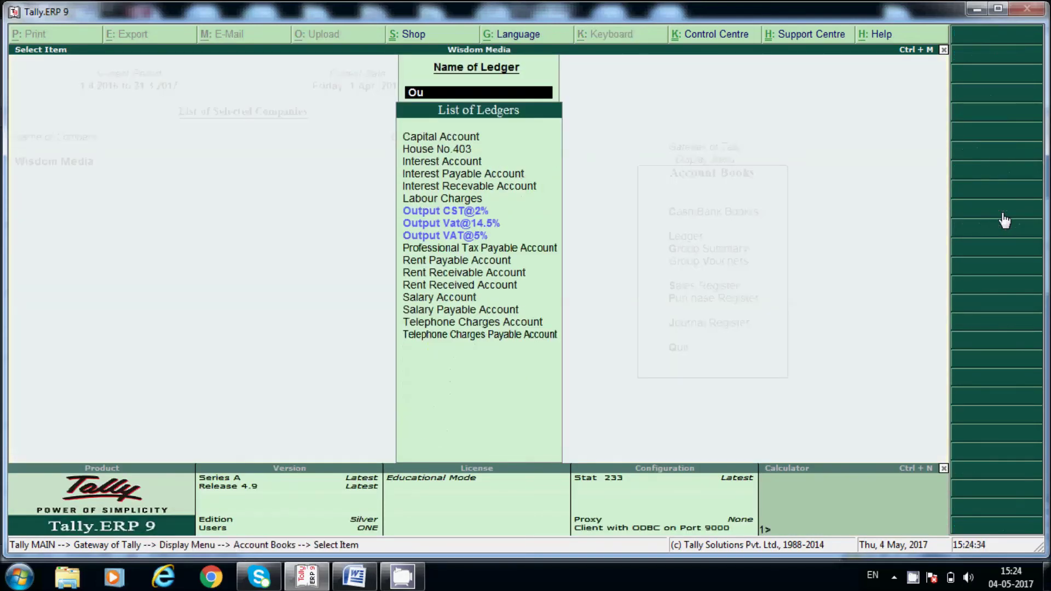
pyautogui.press('Return')
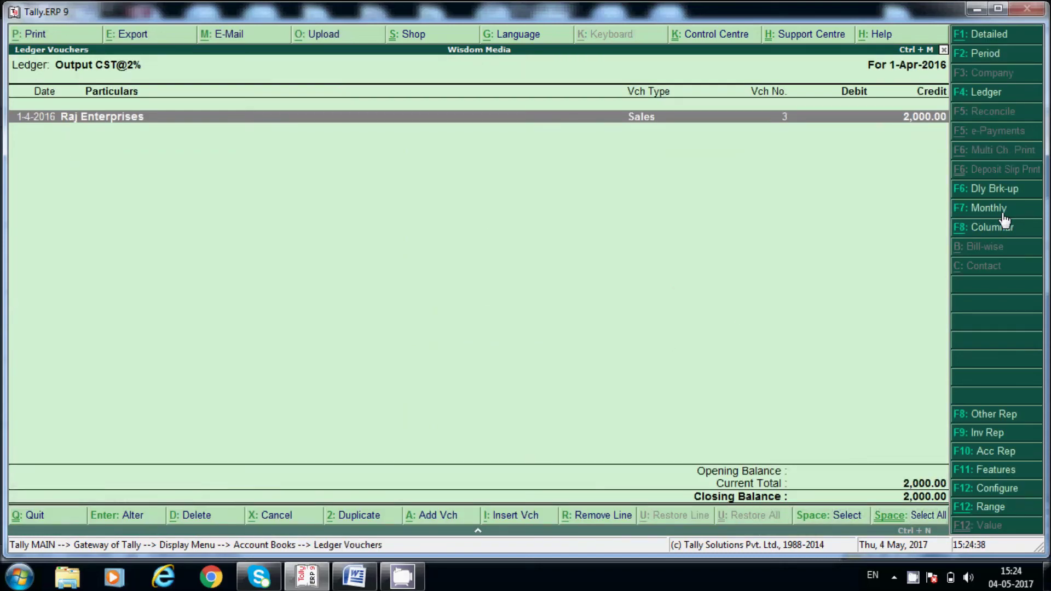
pyautogui.press('Escape')
pyautogui.press('Escape')
pyautogui.press('Escape')
pyautogui.press('Escape')
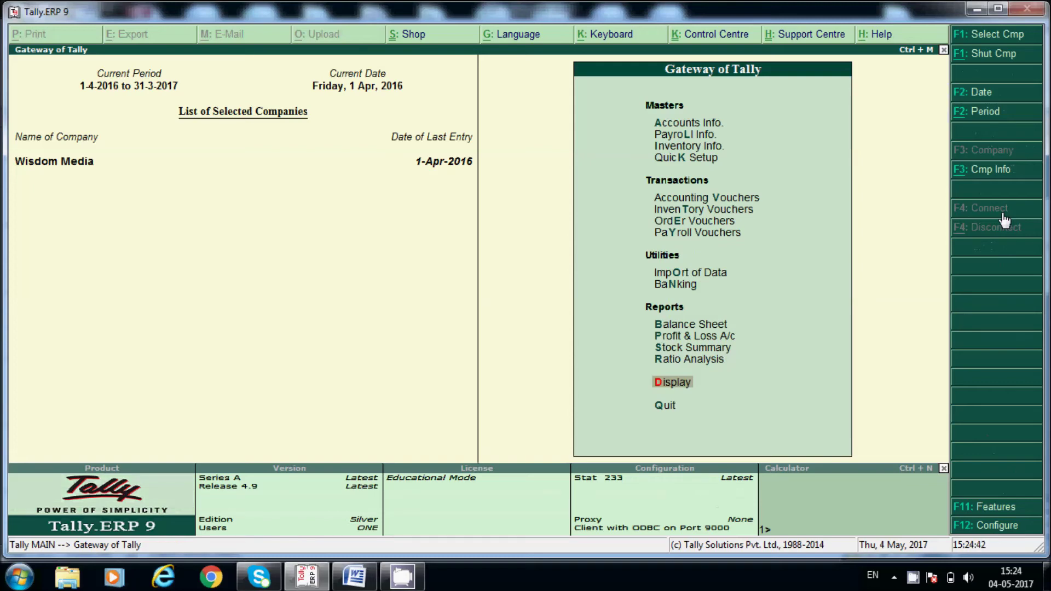
# - Start a Journal voucher and debit Output CST@2% with 2,000
pyautogui.press('v')
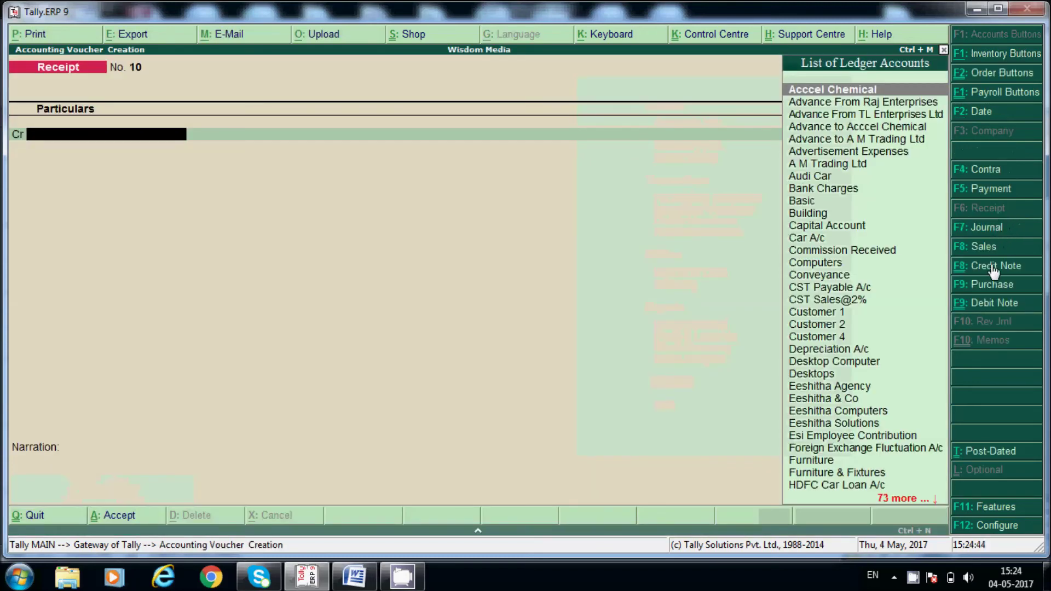
pyautogui.click(993, 232)
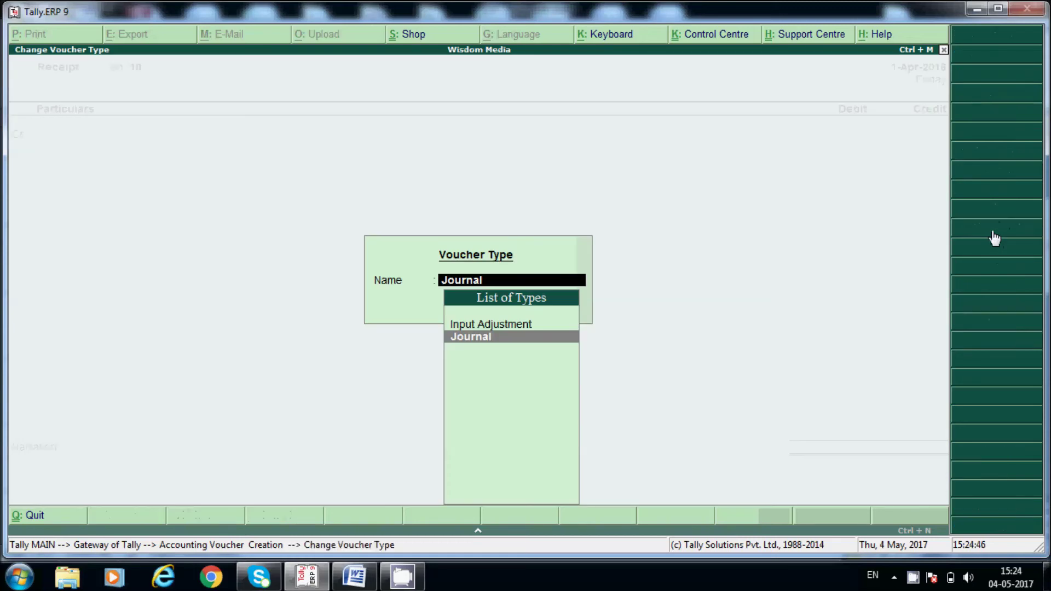
pyautogui.press('Return')
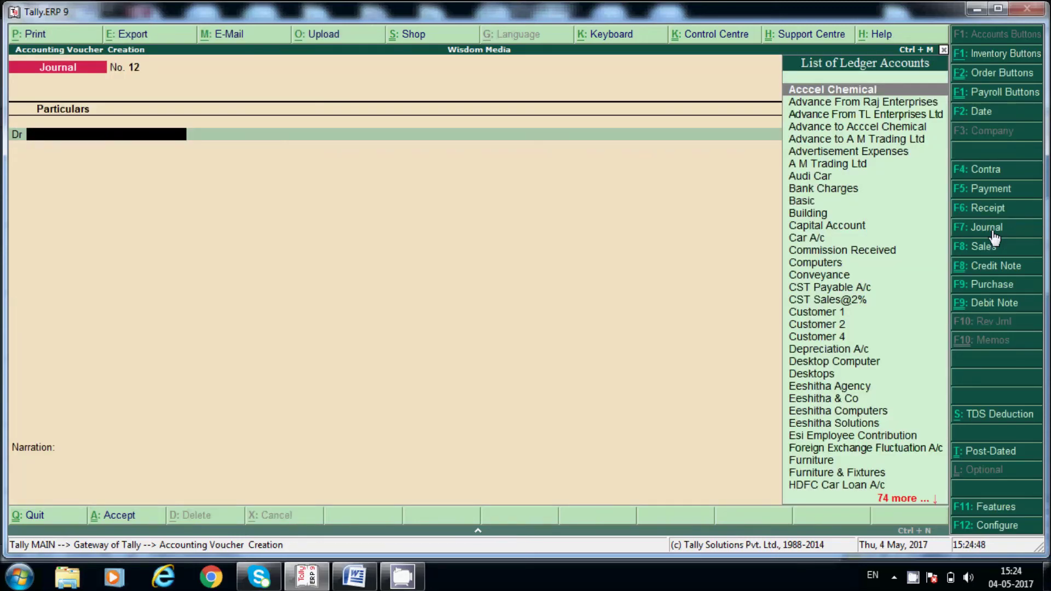
pyautogui.write('Ou')
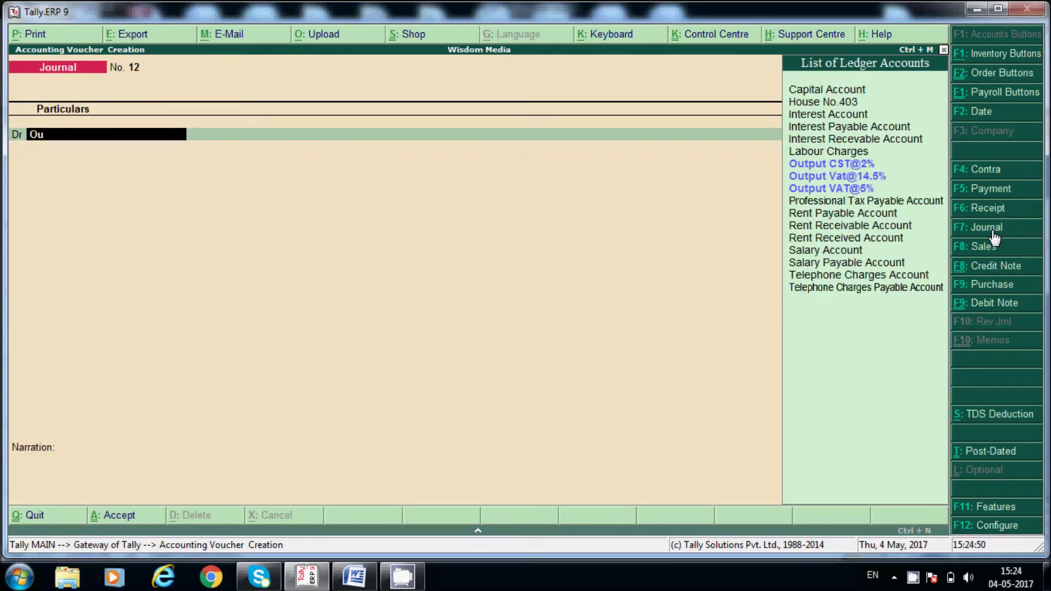
pyautogui.press('Return')
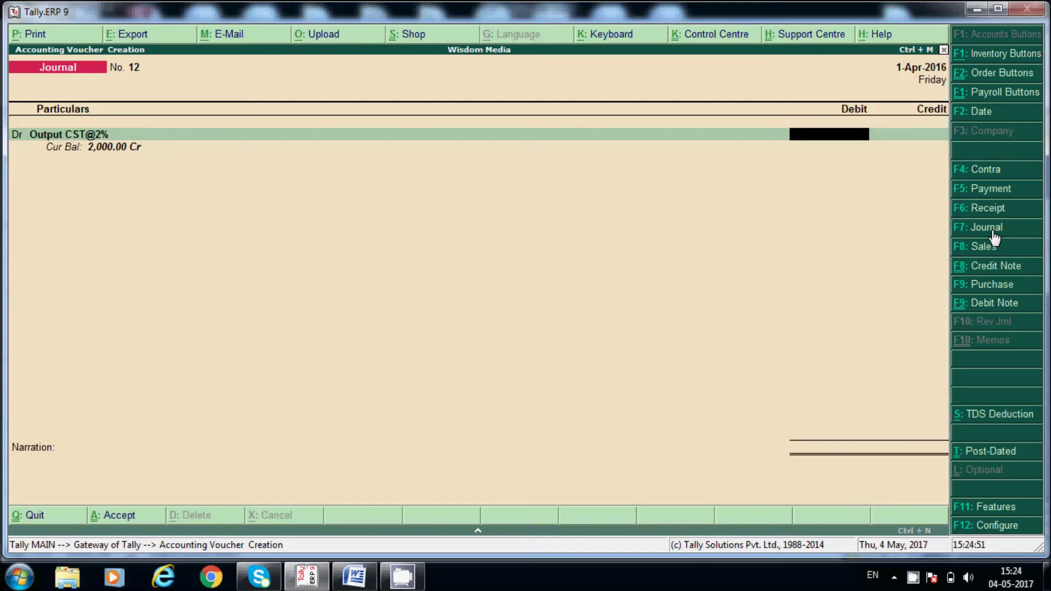
pyautogui.write('20000')
pyautogui.press('BackSpace')
pyautogui.press('Return')
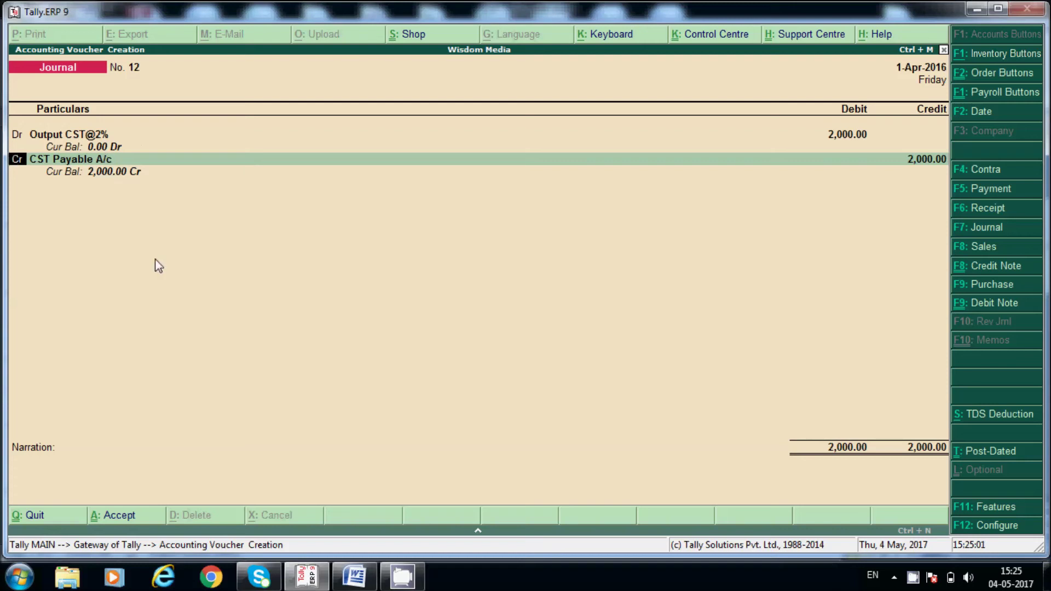
# - Credit CST Payable A/c with 2,000 in the journal voucher
pyautogui.press('Return')
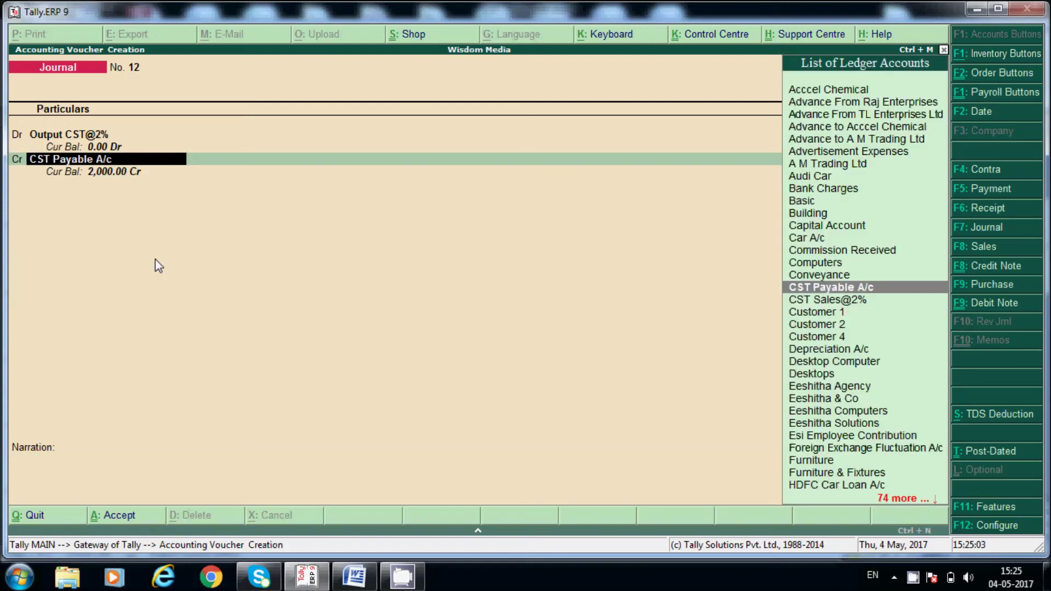
pyautogui.press('Return')
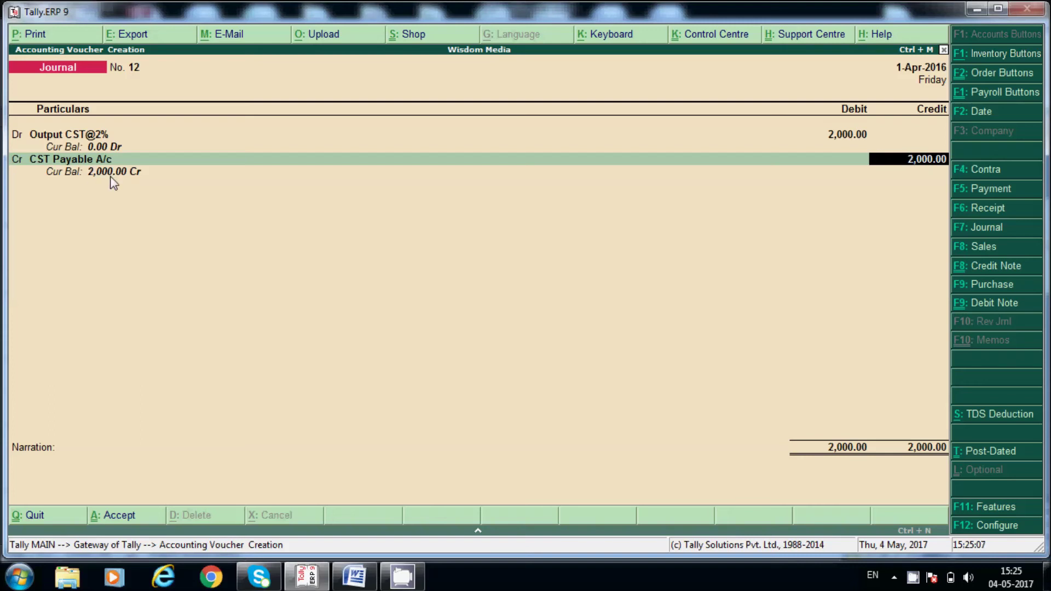
pyautogui.press('Return')
# - Enter the narration "being CST payable for the month of April 2017" and save the journal voucher
pyautogui.write('bein')
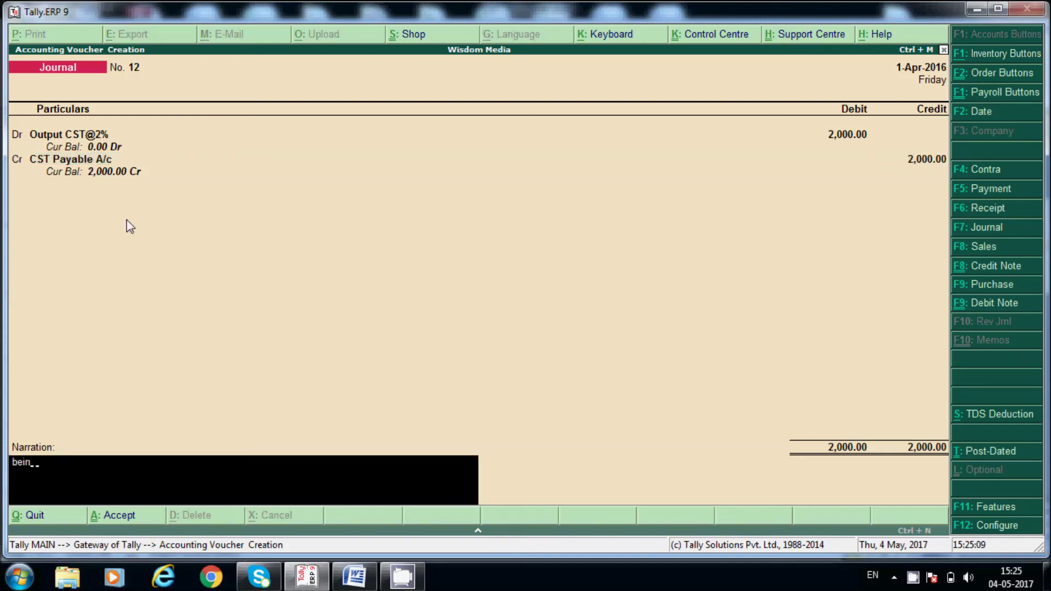
pyautogui.write('g CST payable for the m')
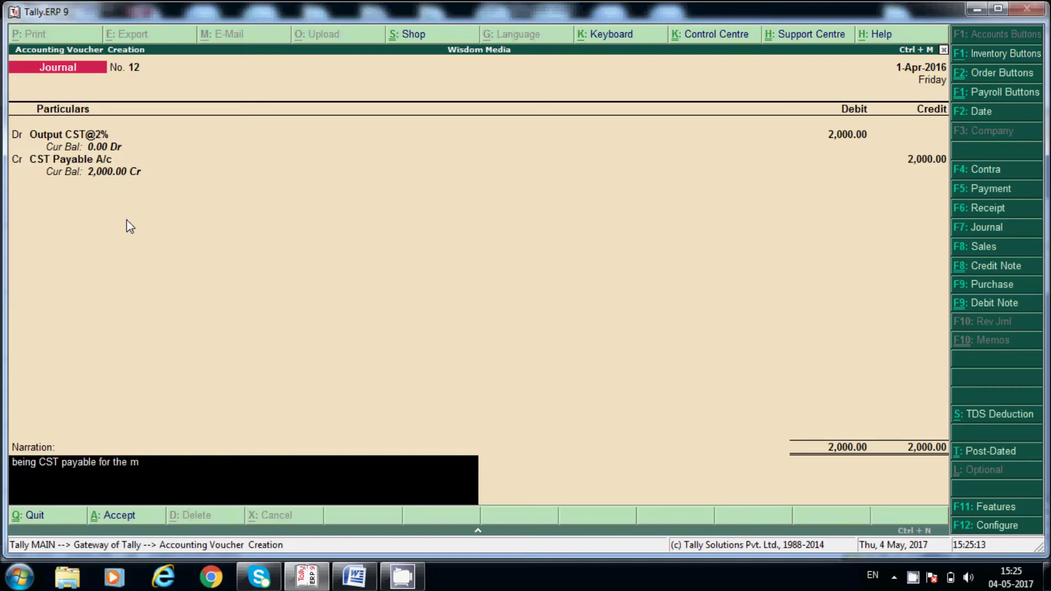
pyautogui.write('onth of P')
pyautogui.press('BackSpace')
pyautogui.write('April 2017')
pyautogui.press('Return')
pyautogui.press('Return')
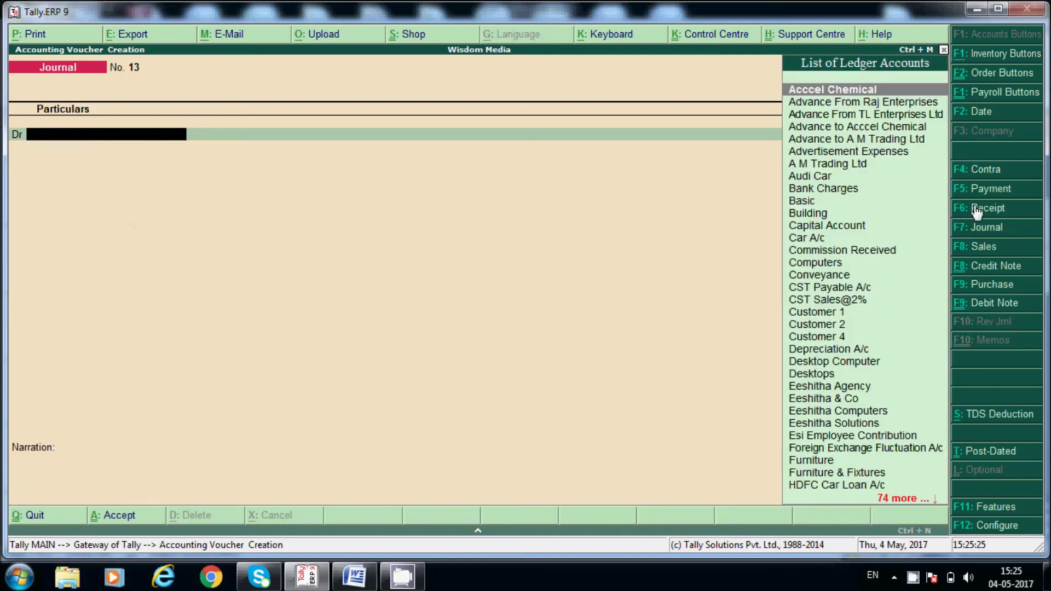
# - Start a payment voucher and debit CST Payable A/c with 2,000
pyautogui.click(989, 192)
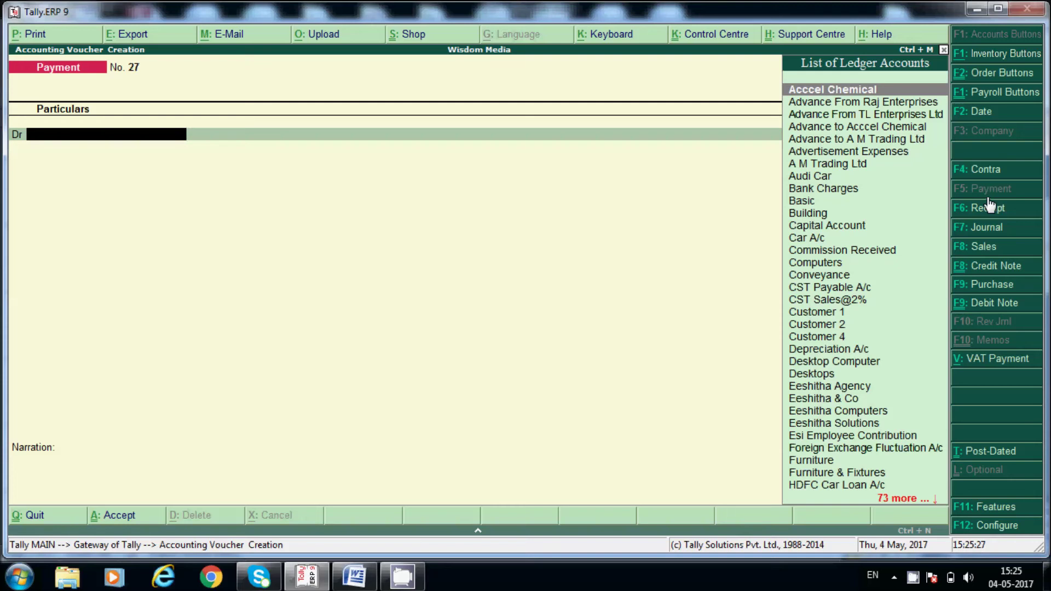
pyautogui.write('Cst')
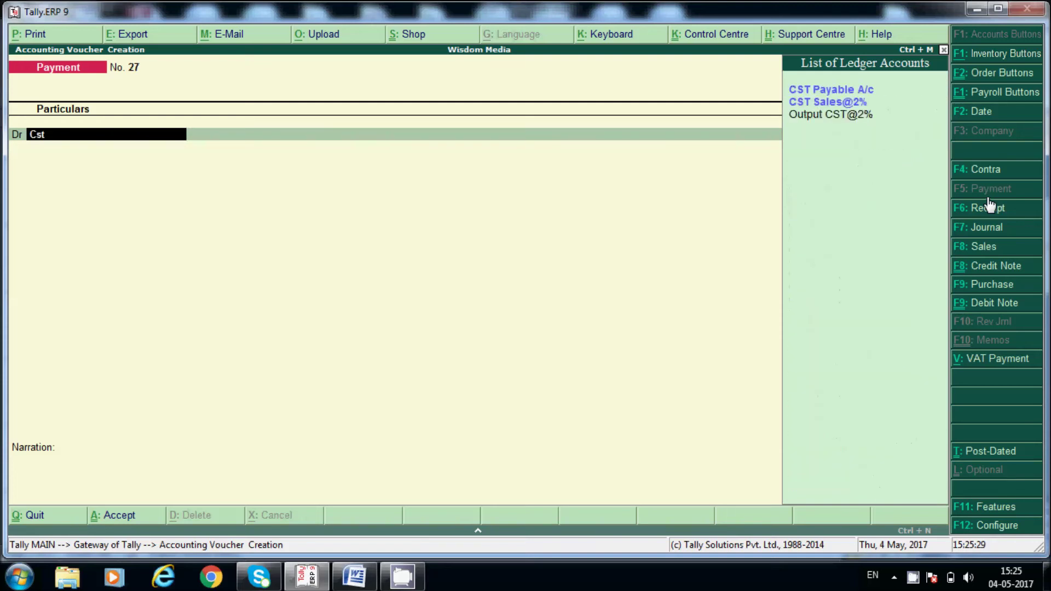
pyautogui.press('Return')
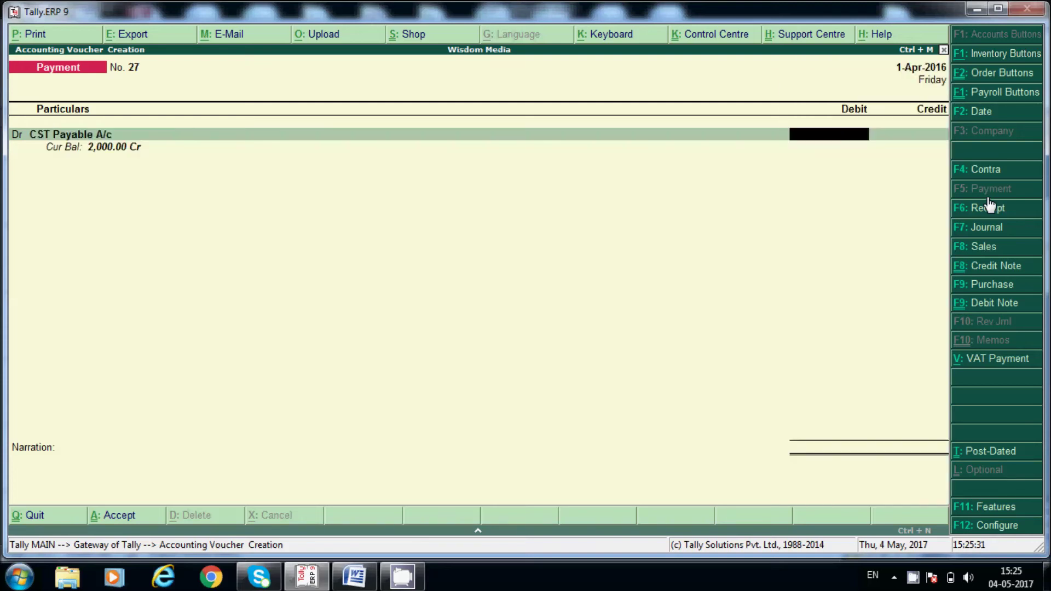
pyautogui.write('2000')
pyautogui.press('Return')
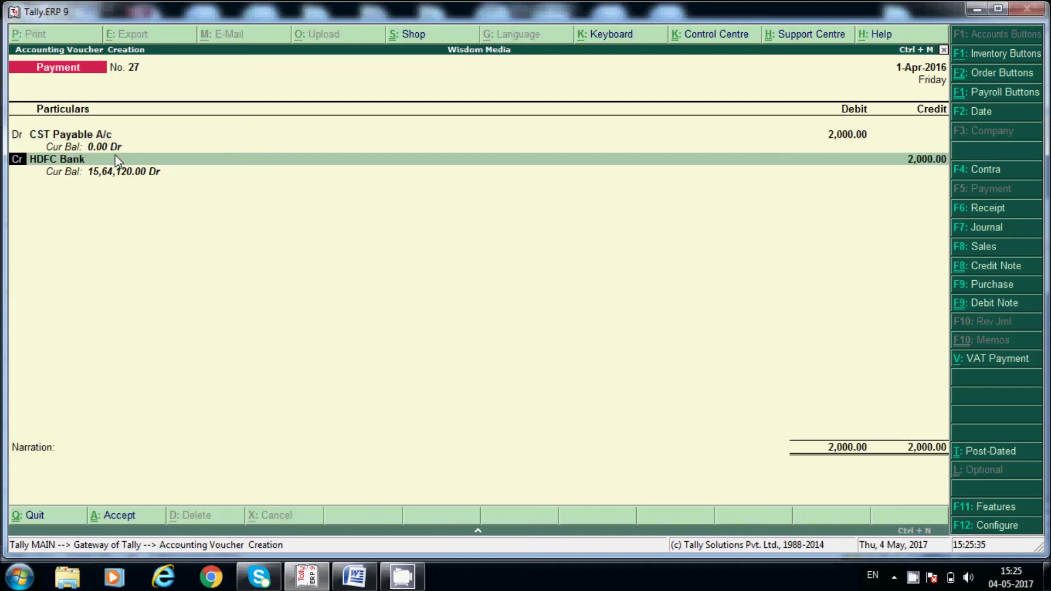
# - Credit HDFC Bank with 2,000, keeping the Cheque transaction type and the default bank allocation details
pyautogui.press('Return')
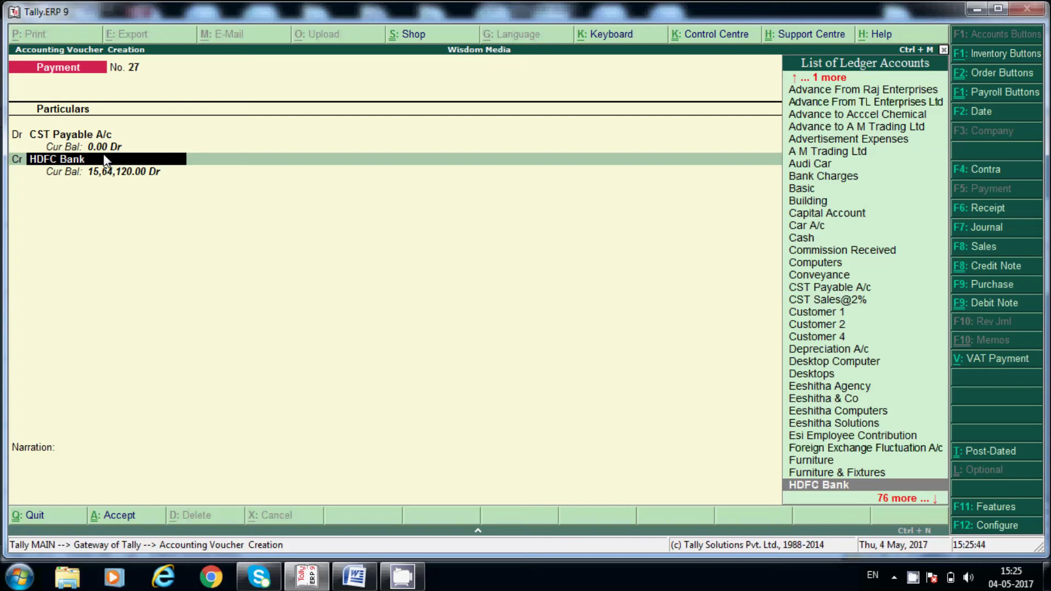
pyautogui.press('Return')
pyautogui.press('Return')
pyautogui.press('Return')
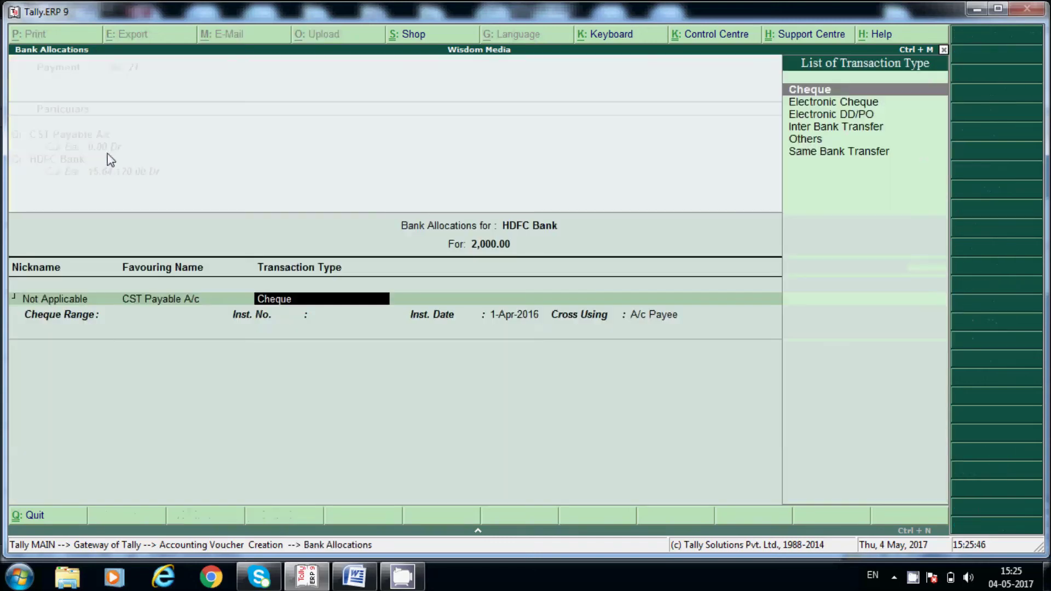
pyautogui.press('Return')
pyautogui.press('Return')
pyautogui.press('Return')
pyautogui.press('Return')
pyautogui.press('Return')
# - Enter the narration "being CST paid for the month of April 2017" and save the payment voucher
pyautogui.write('b')
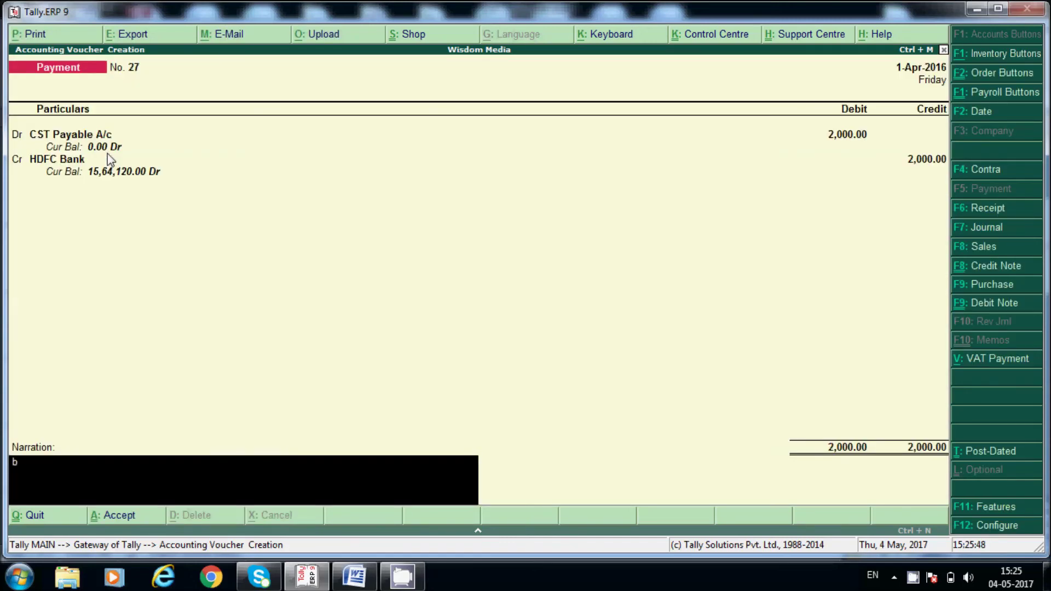
pyautogui.write('eing CST paid for teh p')
pyautogui.press('BackSpace')
pyautogui.press('BackSpace')
pyautogui.press('BackSpace')
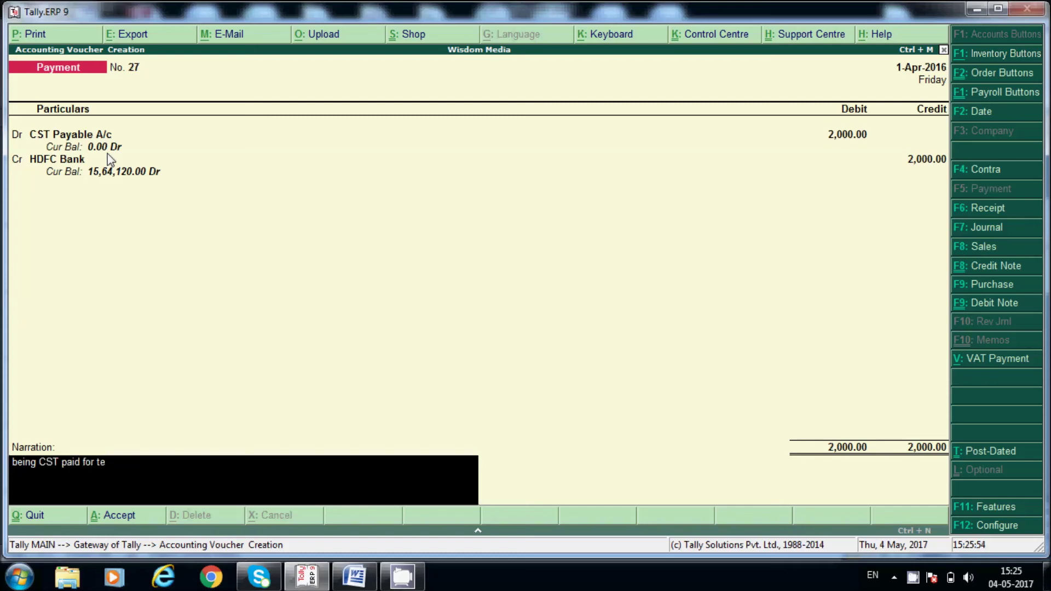
pyautogui.write('he month of April 2017')
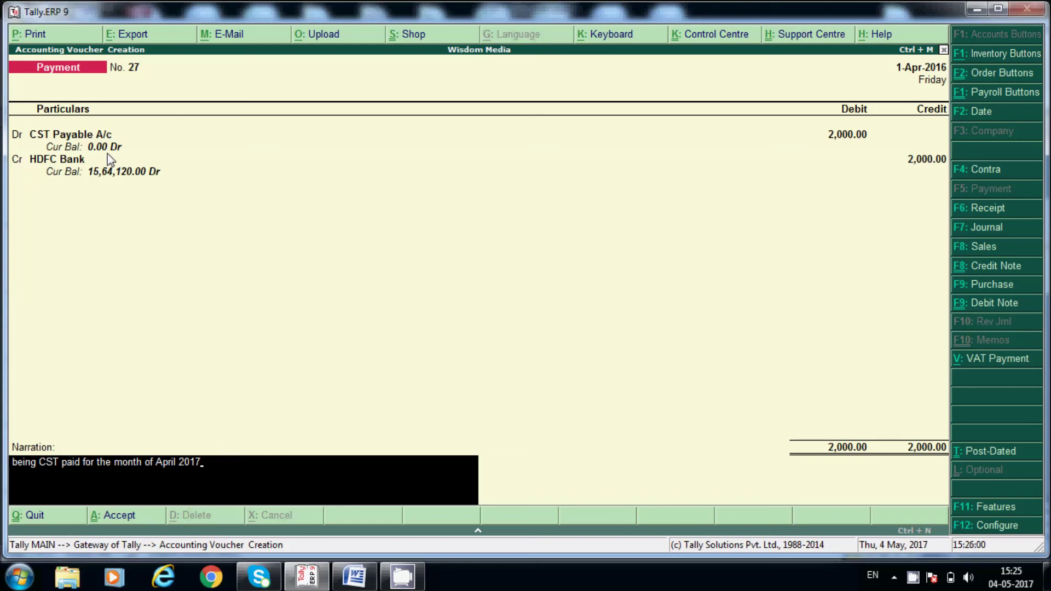
pyautogui.press('Return')
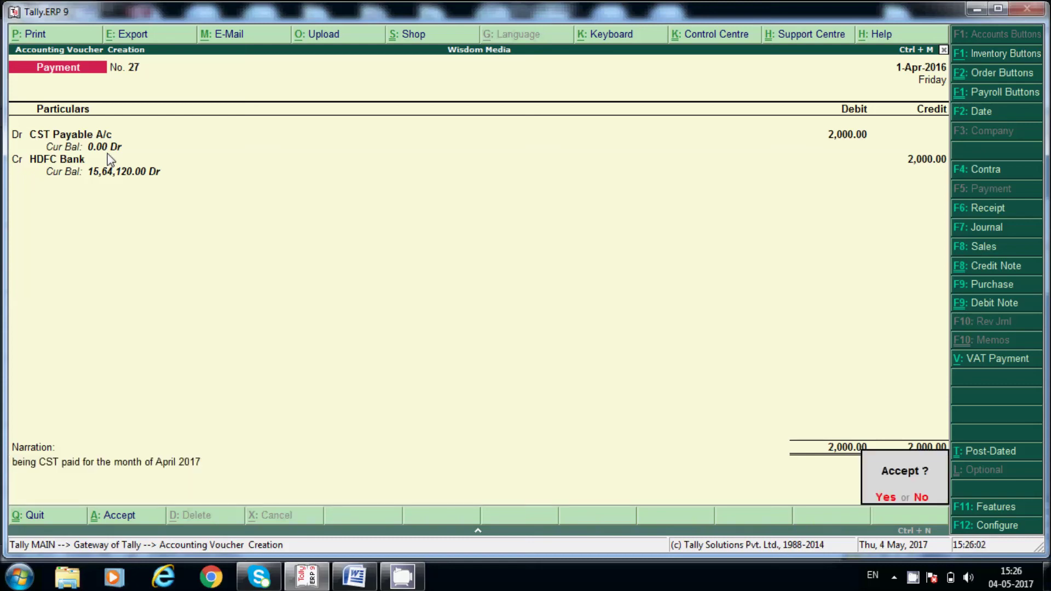
pyautogui.press('Return')
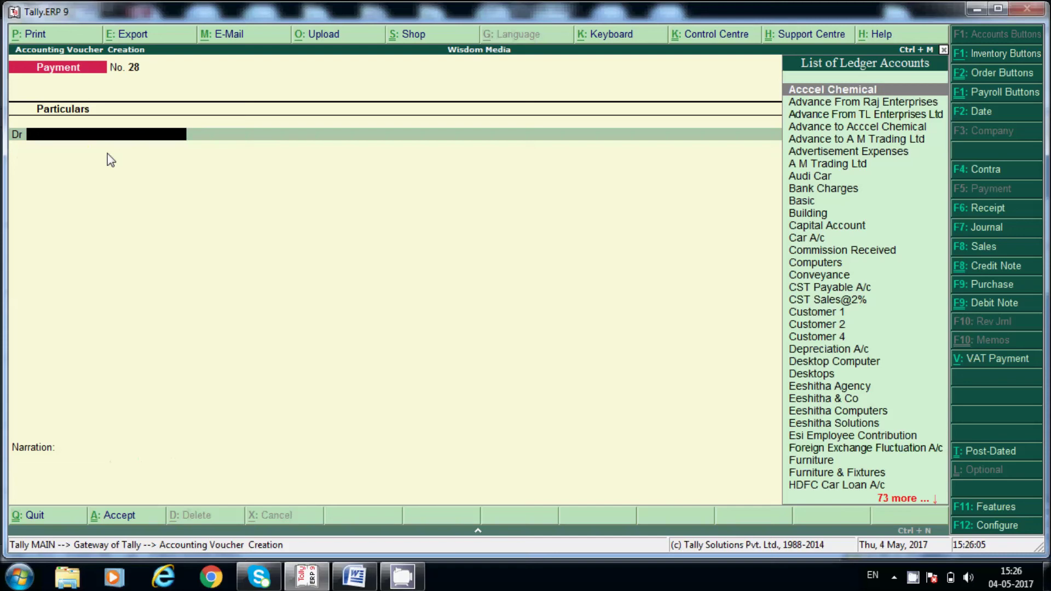
# - Discard the new blank payment voucher and return to the Gateway of Tally
pyautogui.write('C')
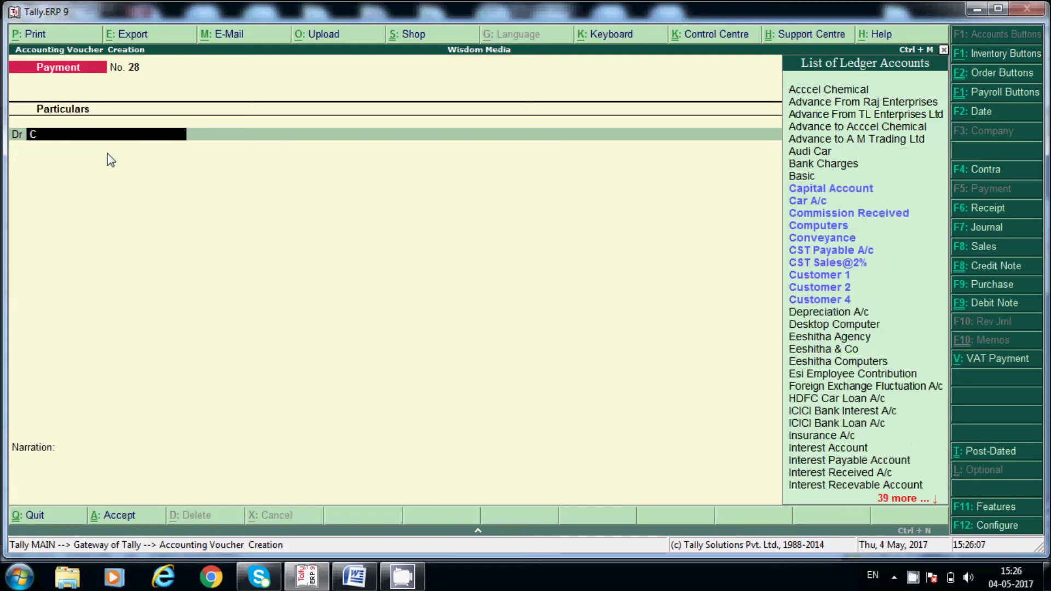
pyautogui.press('BackSpace')
pyautogui.press('Escape')
pyautogui.press('y')
# - Switch to the CST notes in Word and review the form types, Notes 1 and 2, and the sales and purchase entries
pyautogui.hotkey('alt', 'Tab')
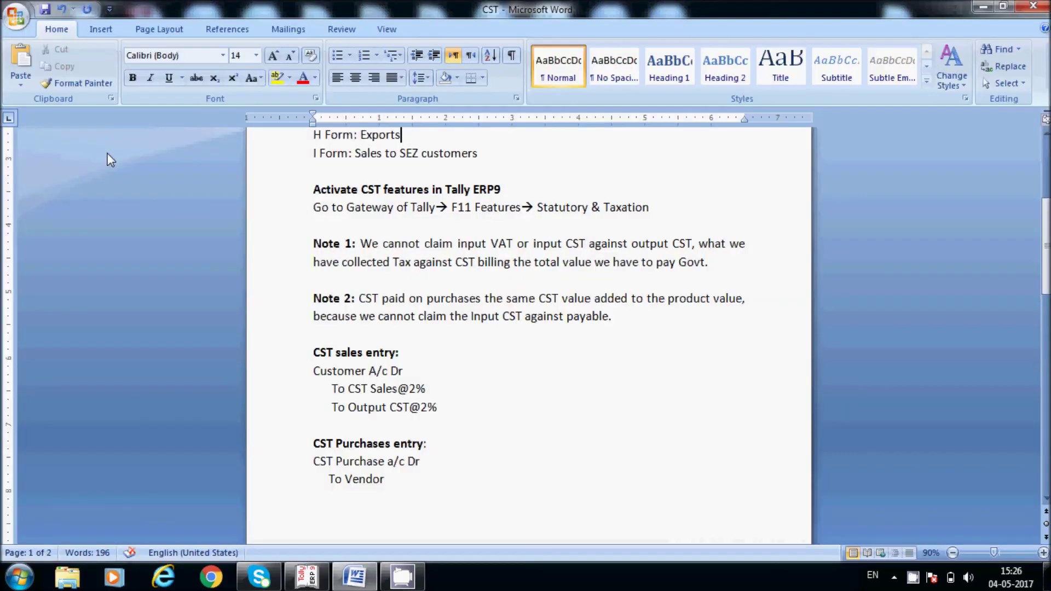
pyautogui.scroll(1, 107, 153)
pyautogui.scroll(2, 107, 152)
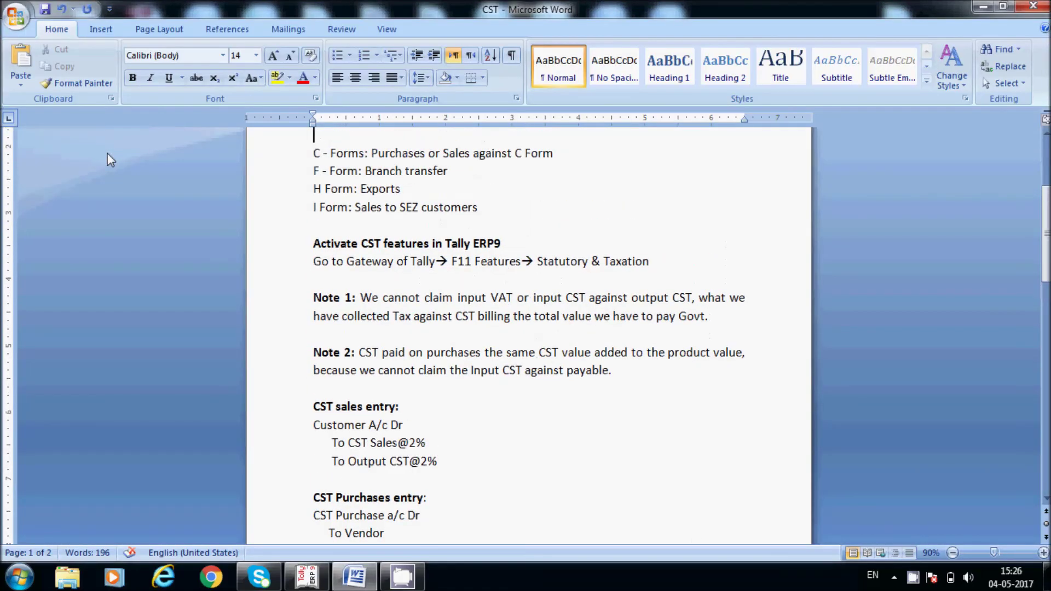
pyautogui.press('Down')
pyautogui.press('Down')
pyautogui.press('Down')
pyautogui.press('Down')
pyautogui.press('Down')
pyautogui.press('Down')
pyautogui.press('Down')
pyautogui.press('Down')
pyautogui.press('Down')
pyautogui.press('Down')
pyautogui.press('Down')
pyautogui.press('Down')
pyautogui.press('Down')
pyautogui.press('Down')
pyautogui.press('Down')
pyautogui.press('Down')
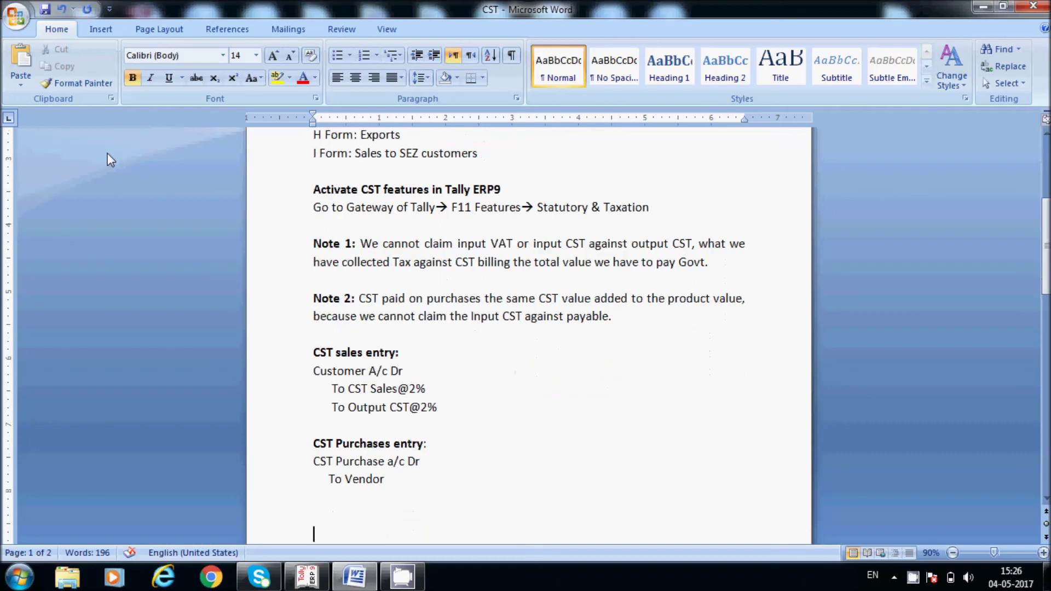
# - Switch to Tally.ERP 9 and open the CST Register choices within the statutory CST reports
pyautogui.hotkey('alt', 'Tab')
pyautogui.press('d')
pyautogui.press('Down')
pyautogui.press('Down')
pyautogui.press('Down')
pyautogui.press('Down')
pyautogui.press('Down')
pyautogui.press('Down')
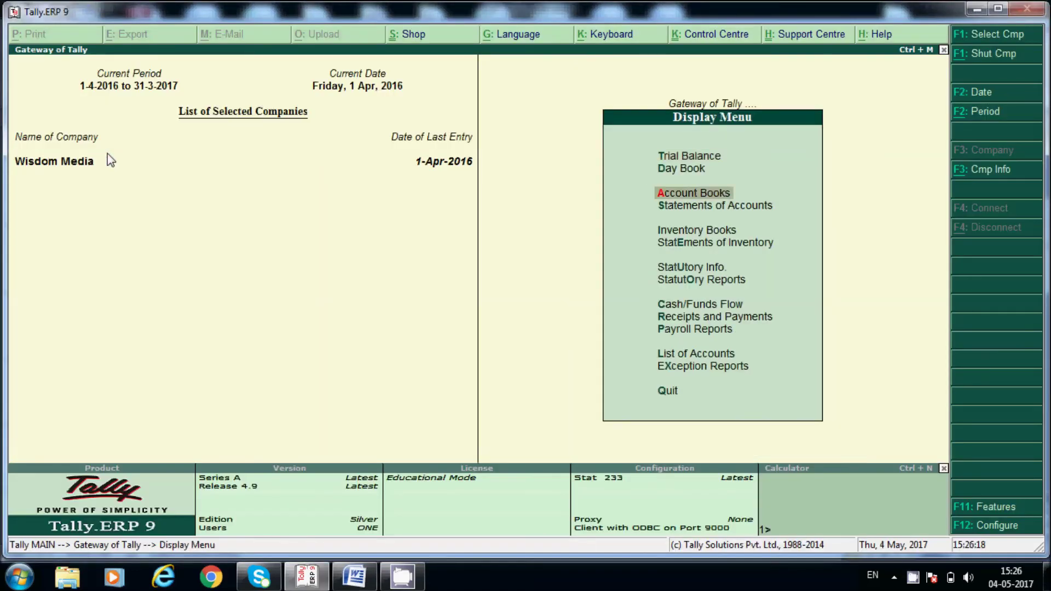
pyautogui.press('Down')
pyautogui.press('Return')
pyautogui.press('Down')
pyautogui.press('Down')
pyautogui.press('Return')
pyautogui.press('Down')
pyautogui.press('Down')
pyautogui.press('Down')
pyautogui.press('Return')
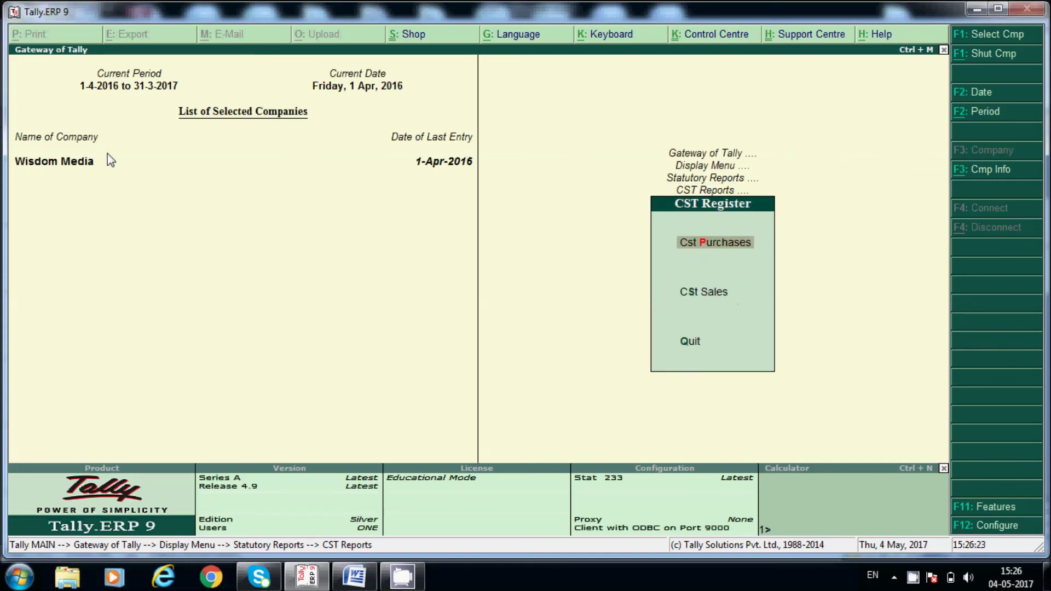
# - View the CST Sales register and return to the Gateway of Tally
pyautogui.press('Down')
pyautogui.press('Down')
pyautogui.press('Up')
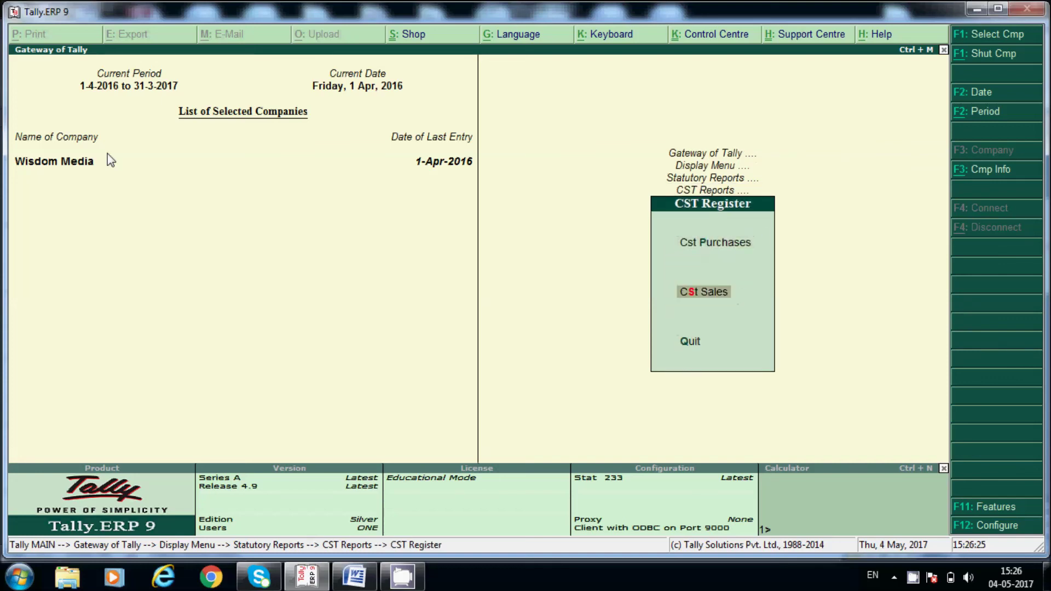
pyautogui.press('Return')
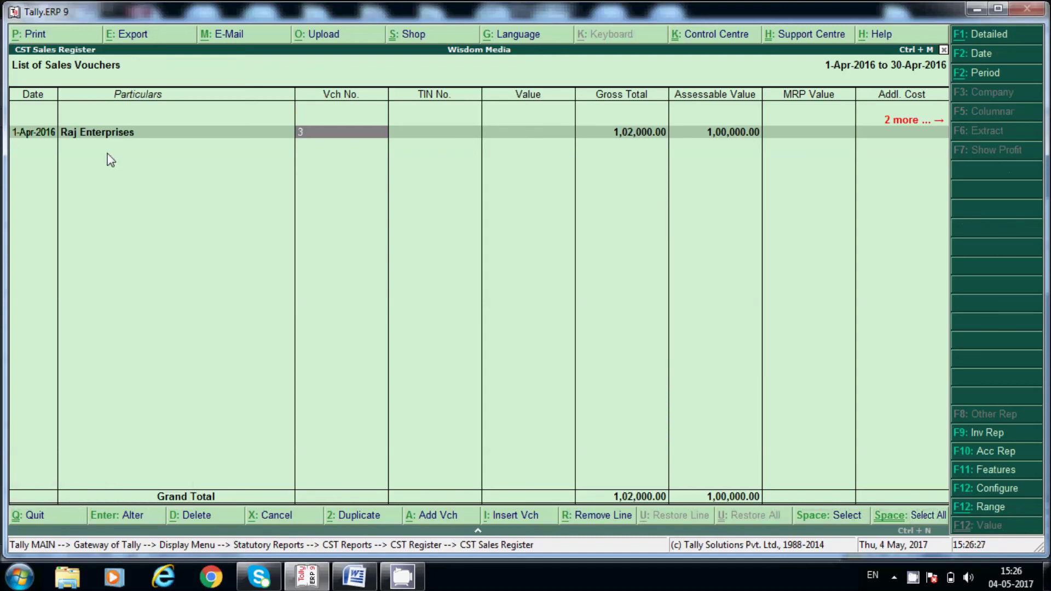
pyautogui.press('Escape')
pyautogui.press('Escape')
pyautogui.press('Escape')
pyautogui.press('Escape')
pyautogui.press('Escape')
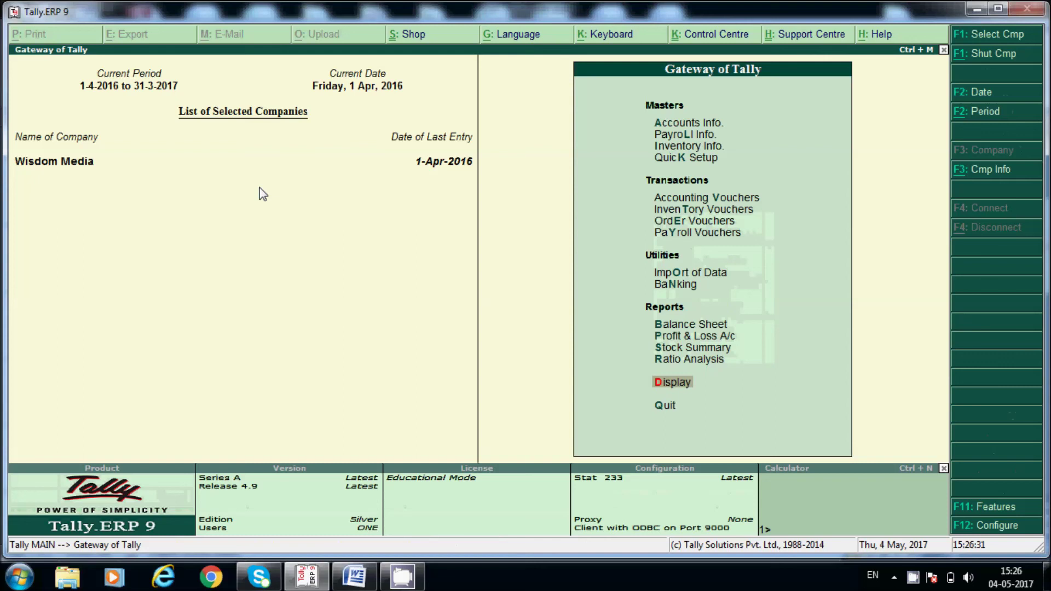
# - Reopen the statutory CST reports, go through the available reports and enter the CST Register
pyautogui.click(668, 383)
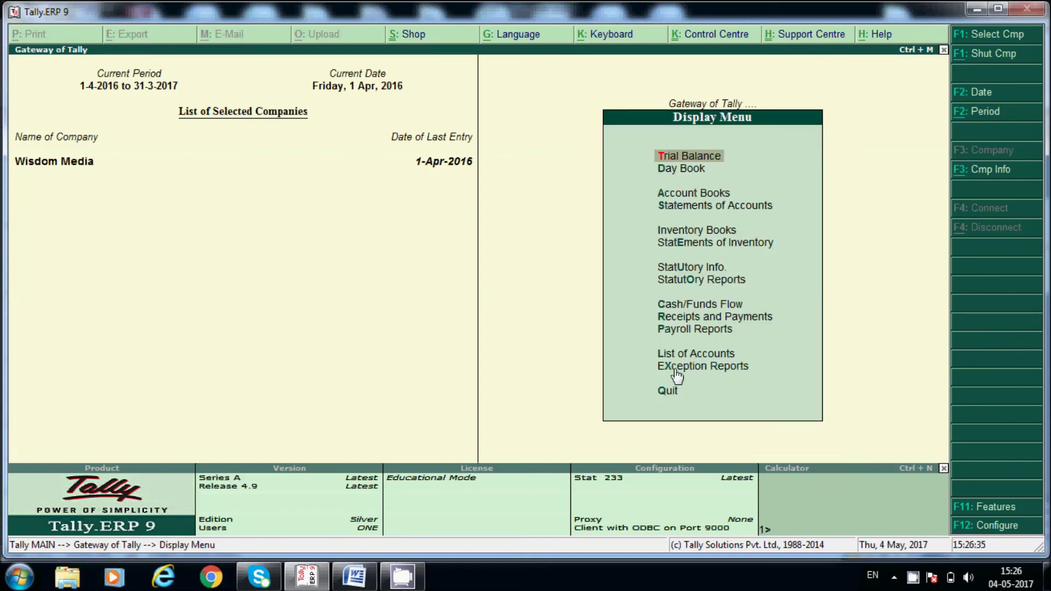
pyautogui.click(710, 281)
pyautogui.click(709, 280)
pyautogui.press('Down')
pyautogui.press('Down')
pyautogui.press('Return')
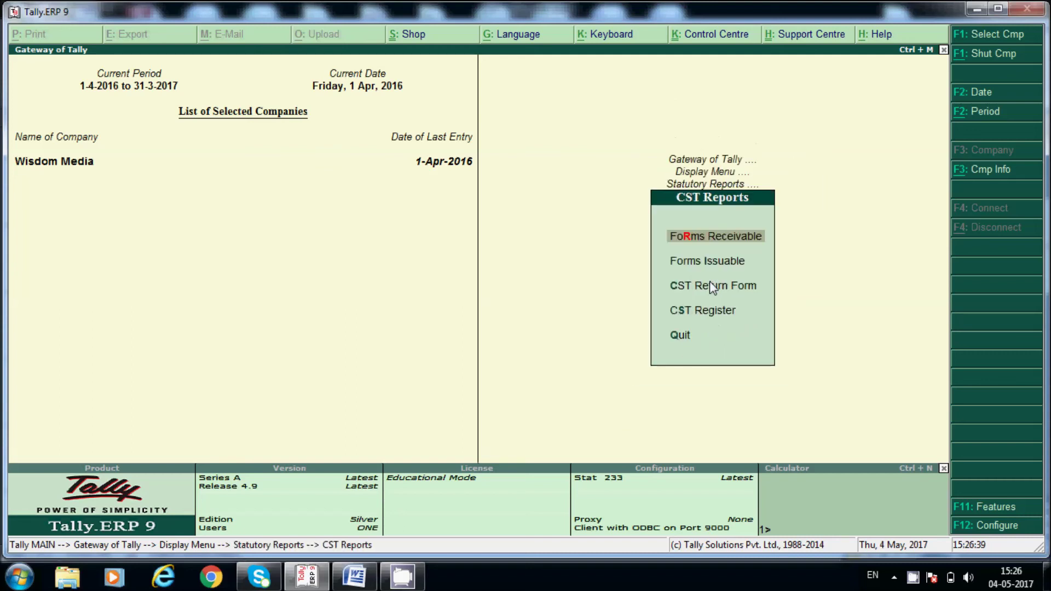
pyautogui.press('Down')
pyautogui.press('Down')
pyautogui.press('Down')
pyautogui.press('Down')
pyautogui.press('Up')
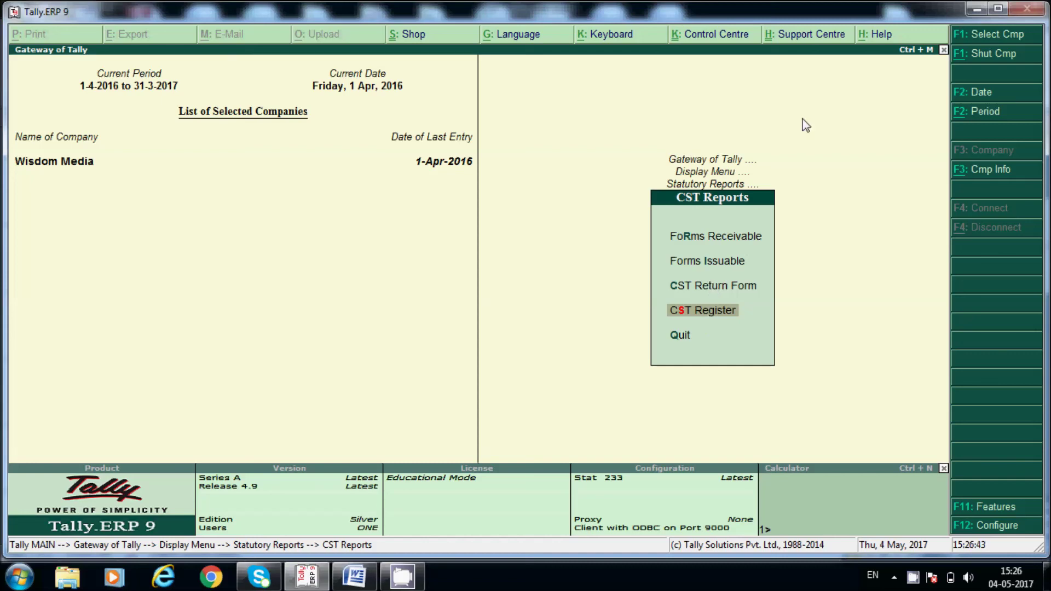
pyautogui.press('Return')
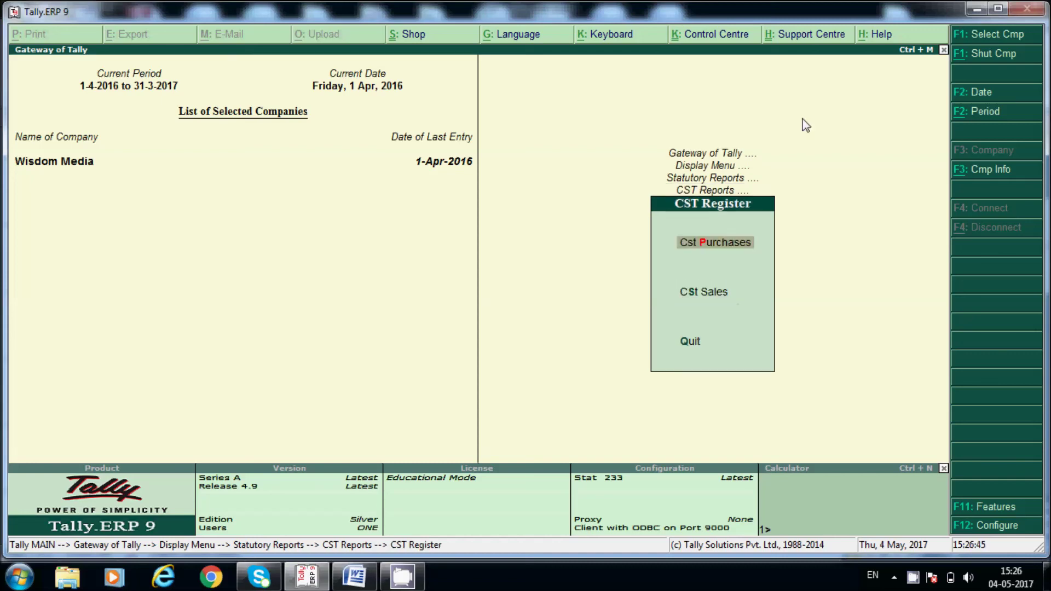
# - Display the list of sales vouchers in the CST Sales register, then go back to CST Reports
pyautogui.press('Down')
pyautogui.press('Return')
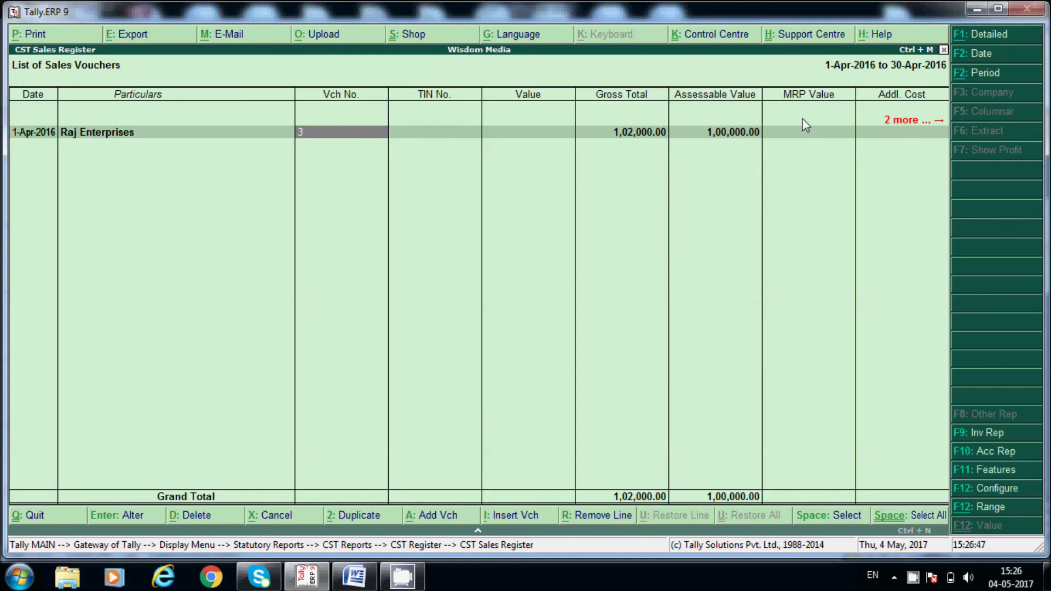
pyautogui.press('Escape')
pyautogui.press('Up')
pyautogui.press('Up')
pyautogui.press('Down')
pyautogui.press('Return')
# - Switch to the Word notes and review the CST sales entry and CST purchases entry
pyautogui.hotkey('alt', 'Tab')
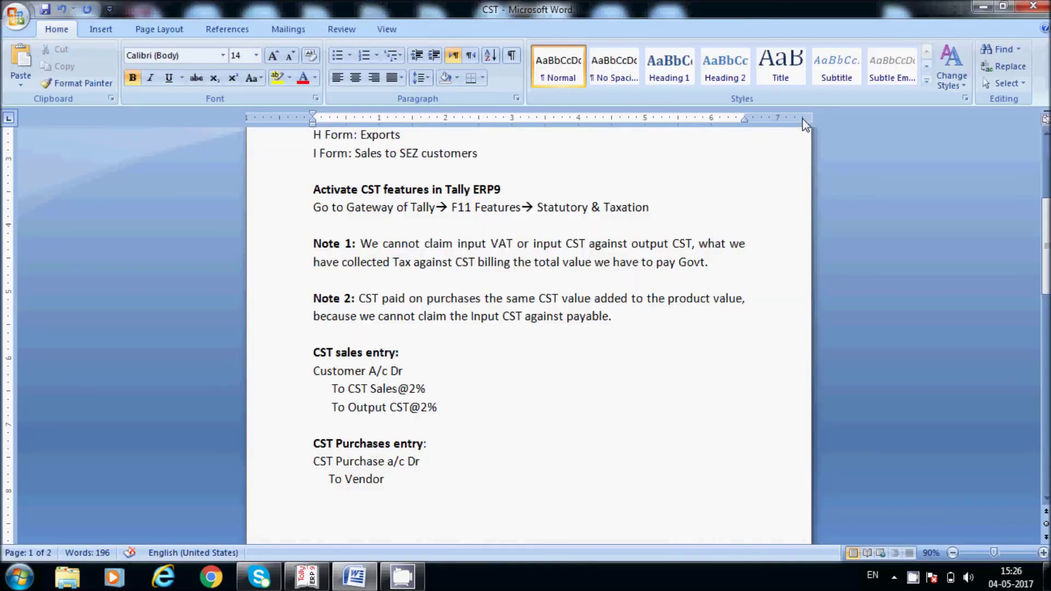
pyautogui.press('Up')
pyautogui.press('Up')
pyautogui.press('Up')
pyautogui.press('Up')
pyautogui.press('Up')
pyautogui.press('Up')
pyautogui.press('Up')
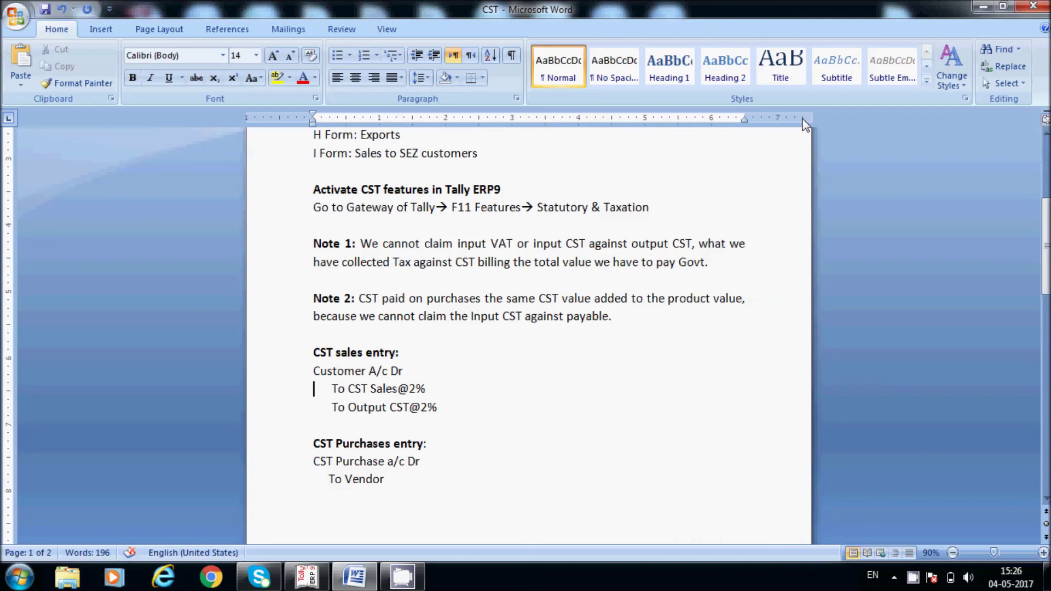
pyautogui.press('Down')
pyautogui.press('Down')
pyautogui.press('Down')
pyautogui.press('Down')
pyautogui.press('Down')
pyautogui.click(429, 469)
# - Switch to Tally.ERP 9, view the Forms Receivable report for the Raj Enterprises ledger, and return to the Gateway of Tally
pyautogui.hotkey('alt', 'Tab')
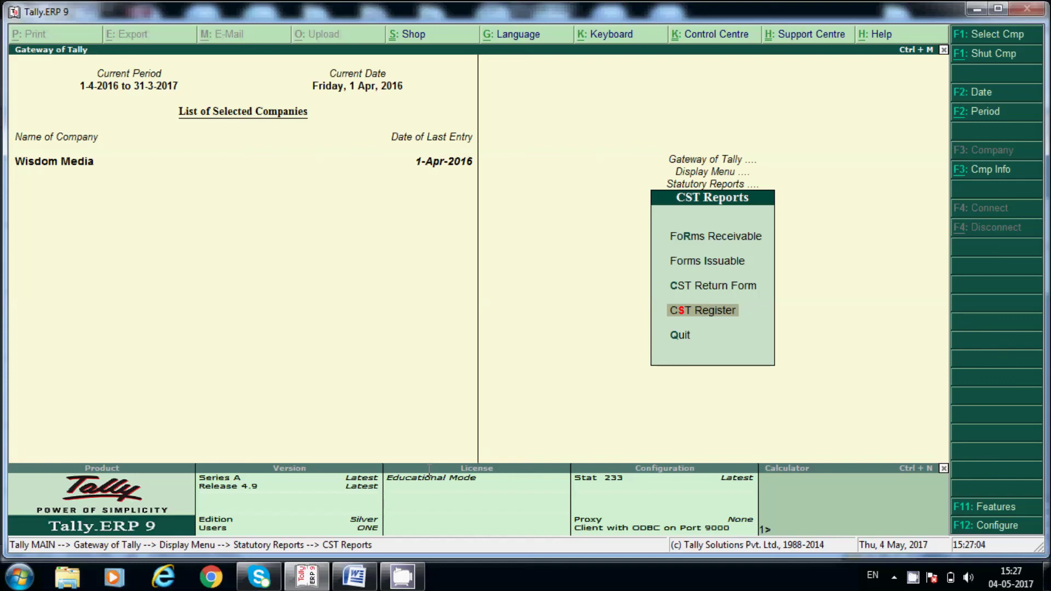
pyautogui.press('r')
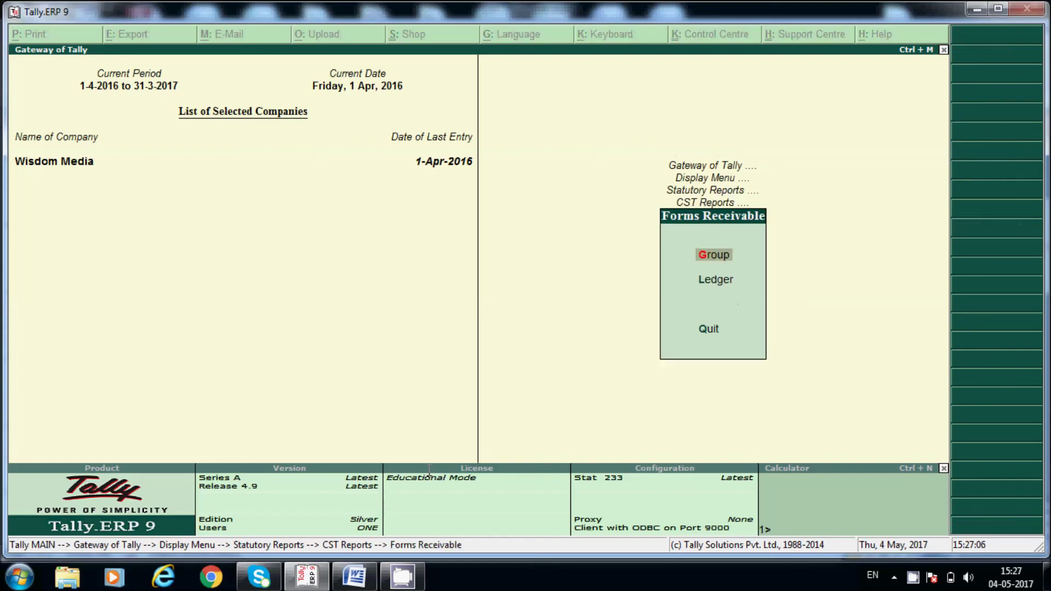
pyautogui.press('l')
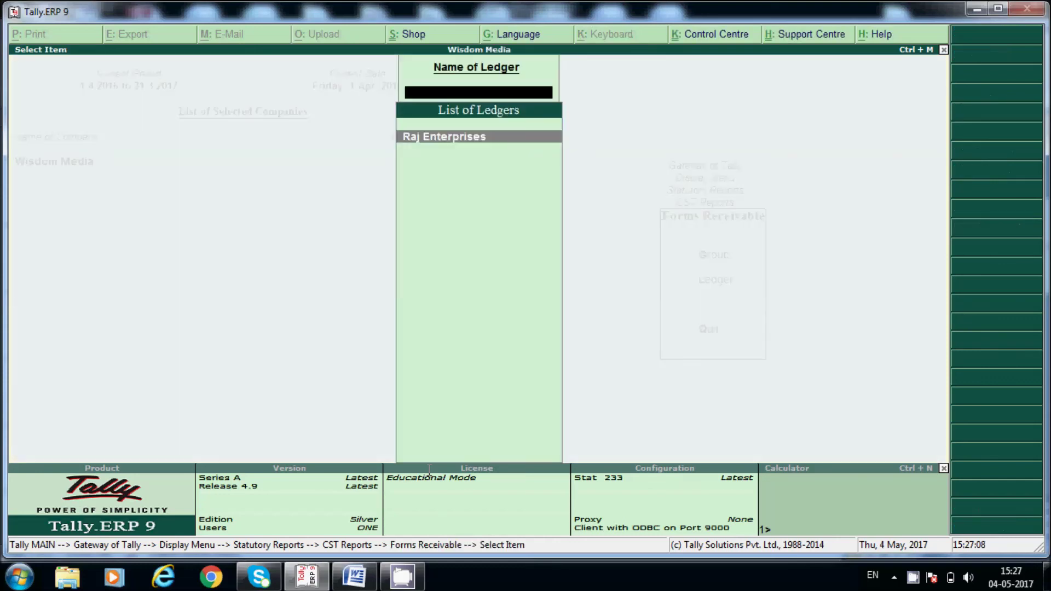
pyautogui.press('Return')
pyautogui.press('Escape')
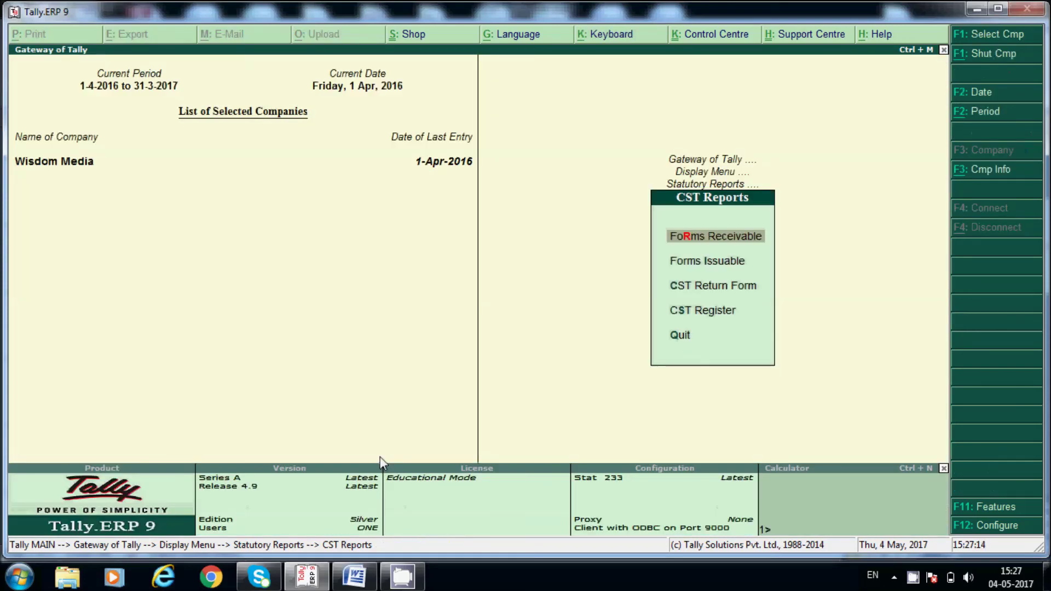
pyautogui.press('Return')
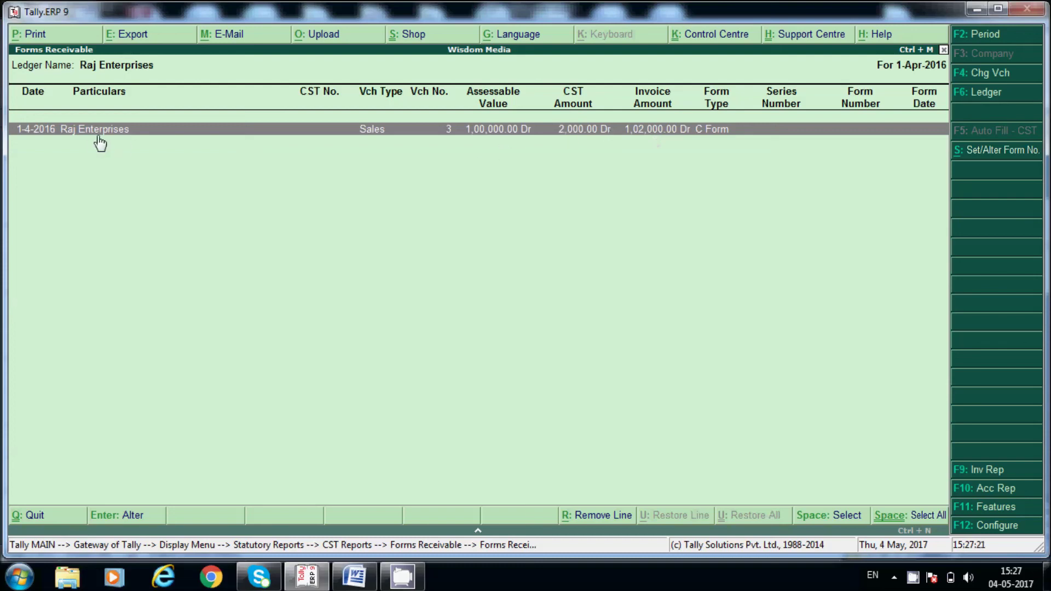
pyautogui.press('Escape')
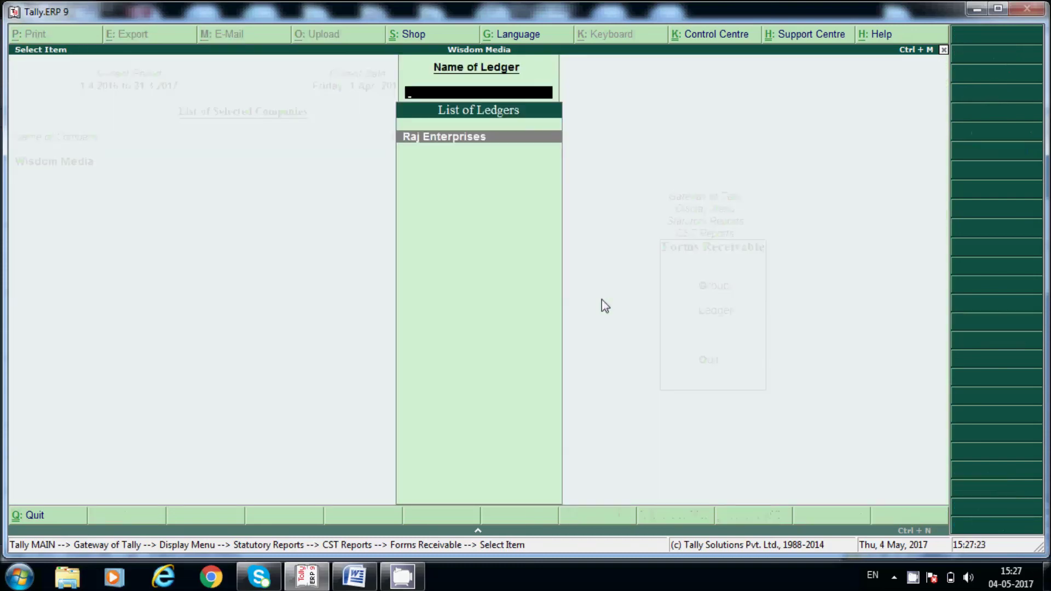
pyautogui.press('Escape')
pyautogui.press('Escape')
pyautogui.press('Escape')
pyautogui.press('Escape')
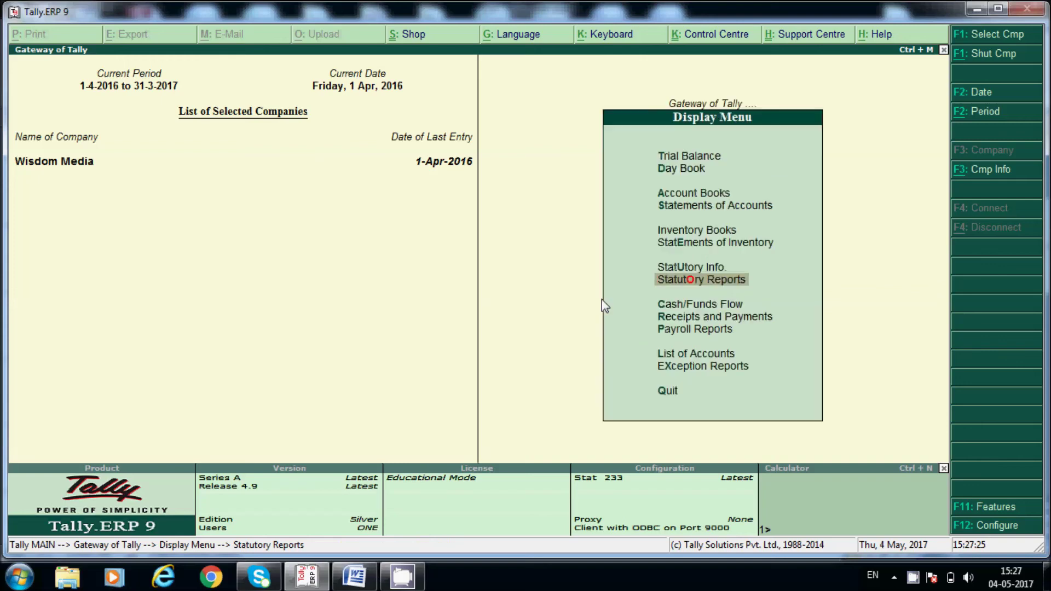
pyautogui.press('Escape')
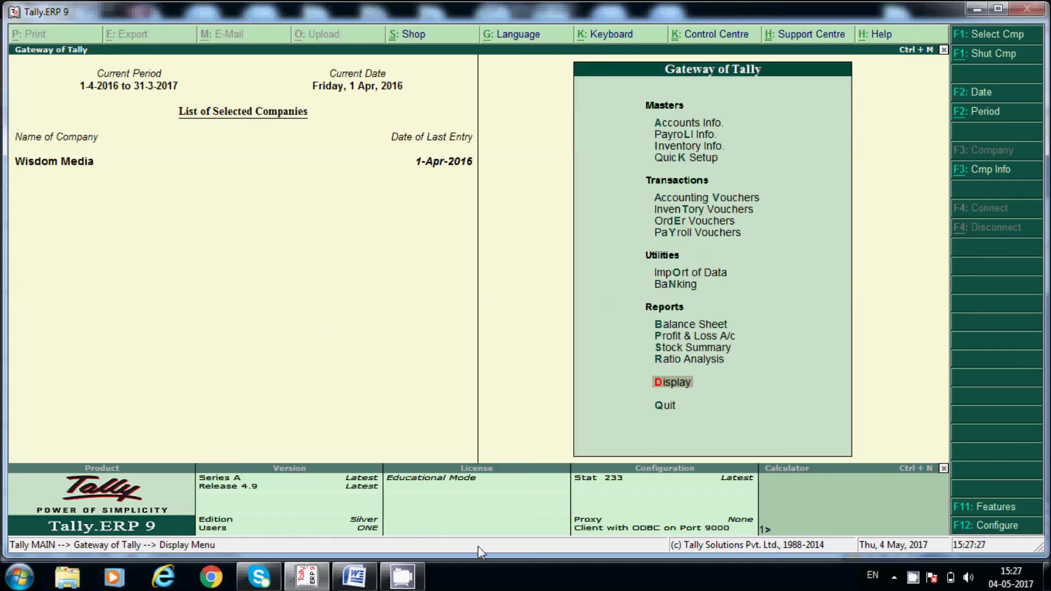
# - Review the Word notes back up to the Central Sales Tax definition and C, F, H and I forms, then return to Tally.ERP 9
pyautogui.click(354, 577)
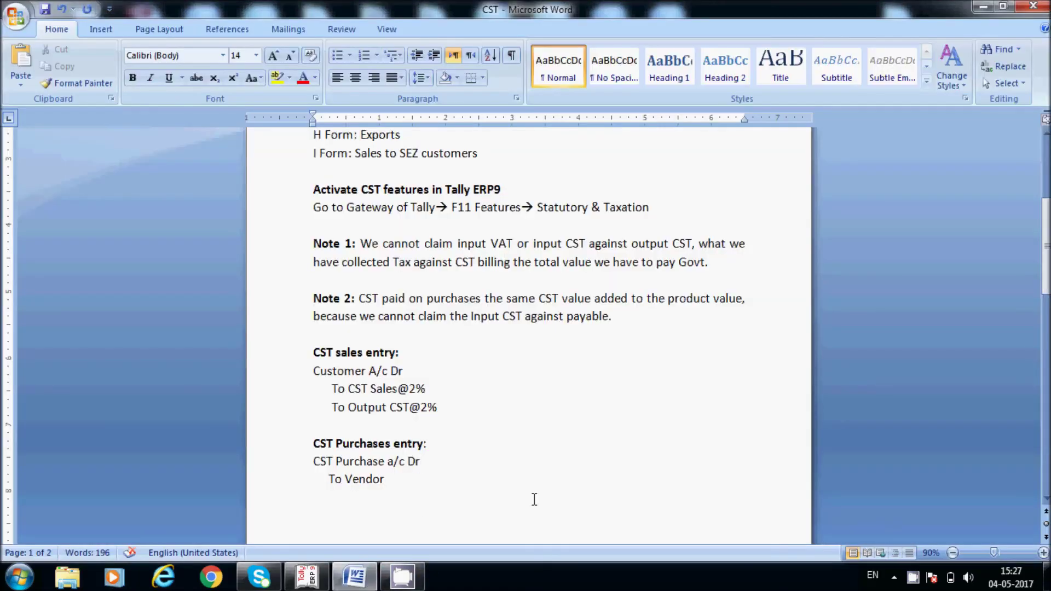
pyautogui.press('Down')
pyautogui.press('Up')
pyautogui.press('Up')
pyautogui.press('Up')
pyautogui.press('Up')
pyautogui.press('Up')
pyautogui.press('Up')
pyautogui.press('Up')
pyautogui.press('Up')
pyautogui.press('Up')
pyautogui.press('Up')
pyautogui.press('Up')
pyautogui.press('Up')
pyautogui.press('Up')
pyautogui.press('Up')
pyautogui.press('Up')
pyautogui.press('Up')
pyautogui.press('Up')
pyautogui.press('Up')
pyautogui.press('Up')
pyautogui.press('Up')
pyautogui.press('Down')
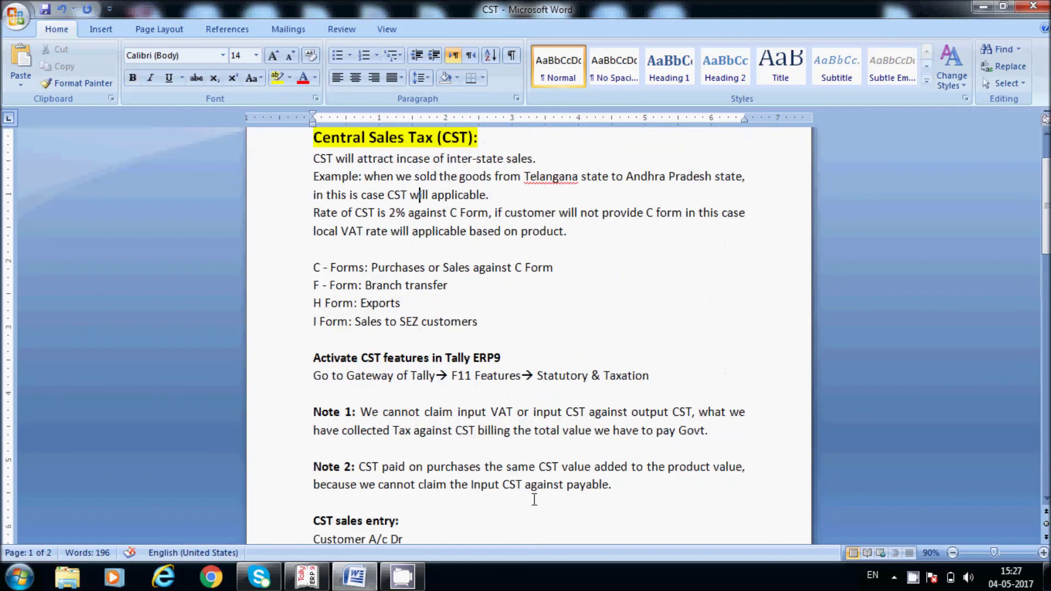
pyautogui.hotkey('alt', 'Tab')
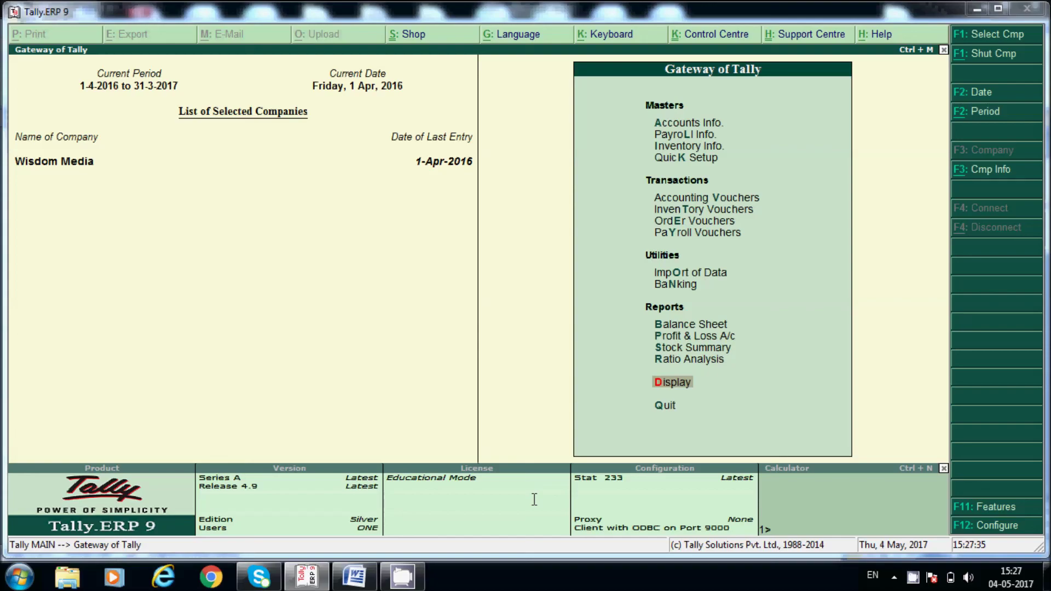